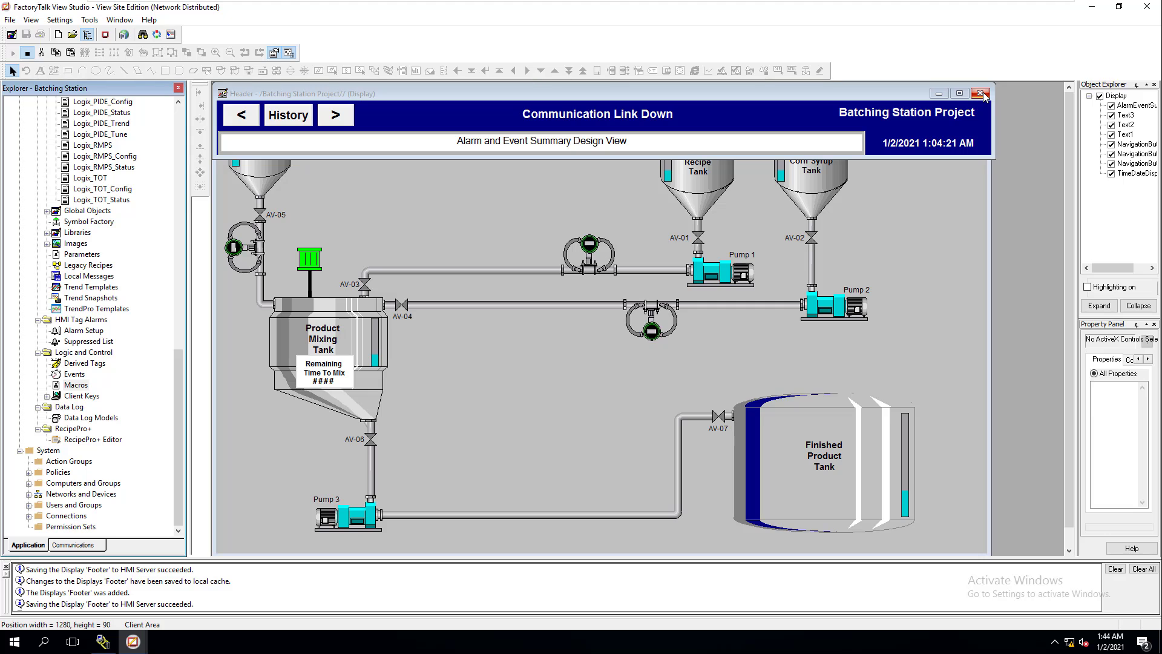
Step: Close the Header and Batching Station Controls displays, saving the changes to both
left_click(982, 94)
left_click(543, 349)
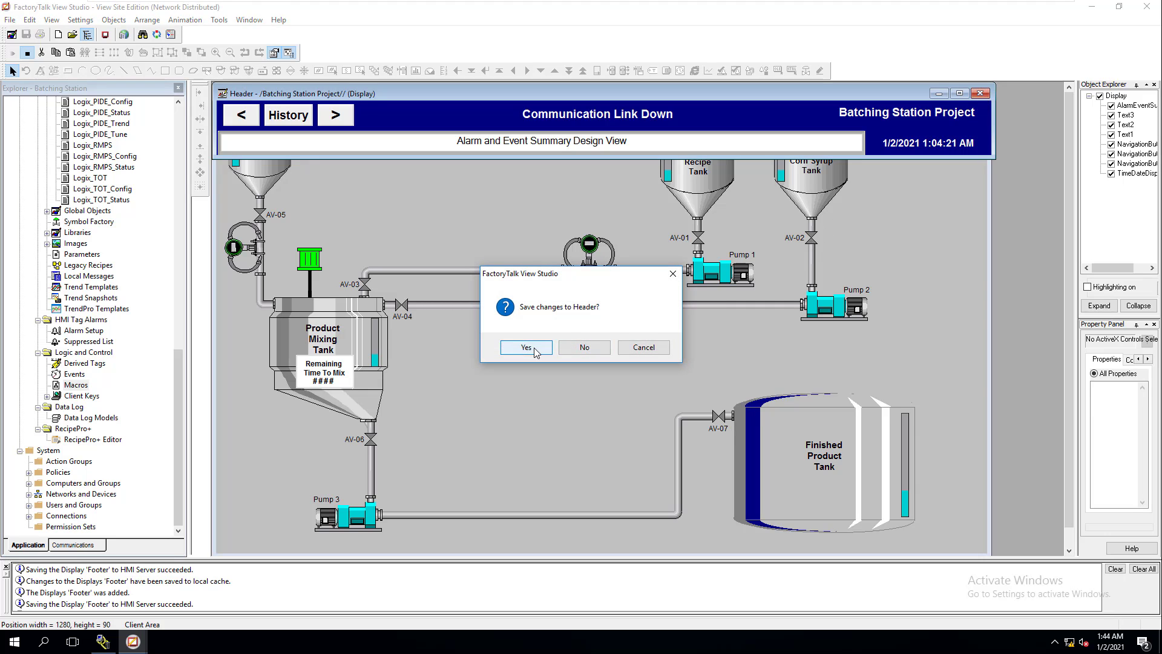
left_click(976, 95)
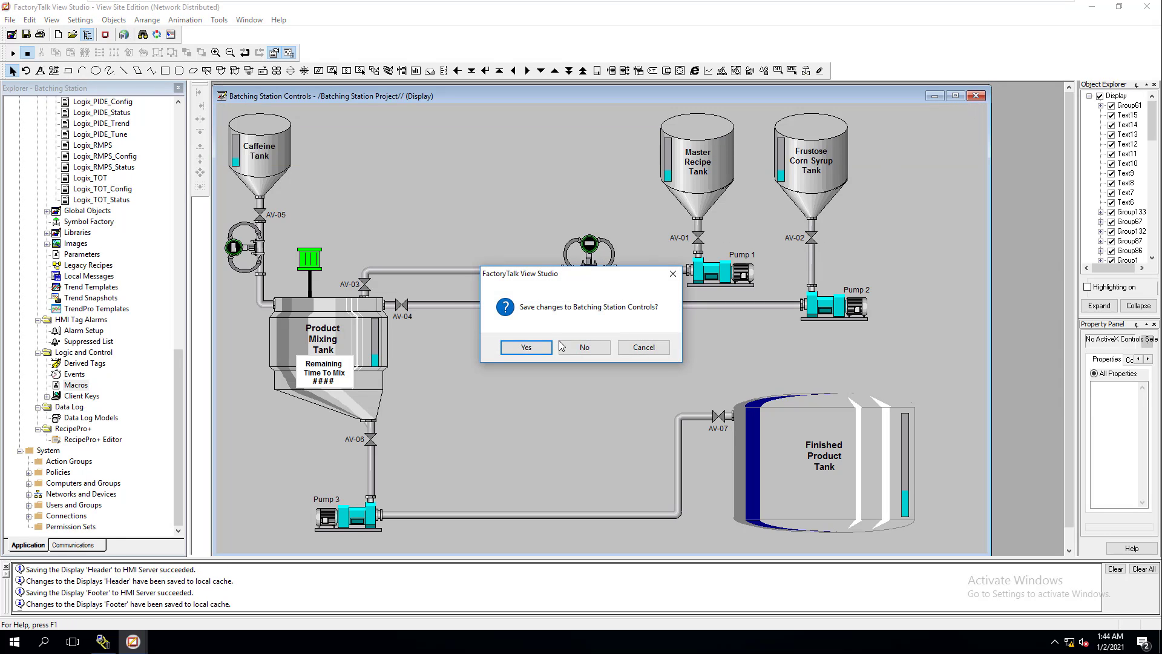
left_click(521, 348)
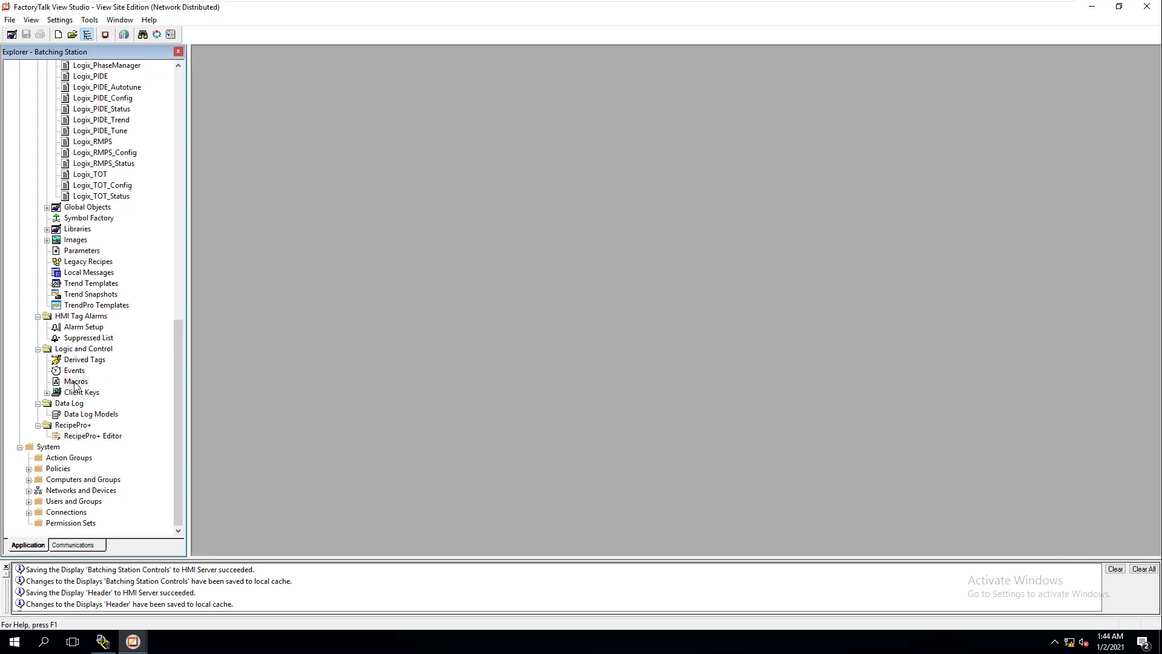
Step: Create a new macro and add a blank line below its opening comments
left_click(75, 383)
double_click(71, 382)
left_click_drag(510, 233, 475, 115)
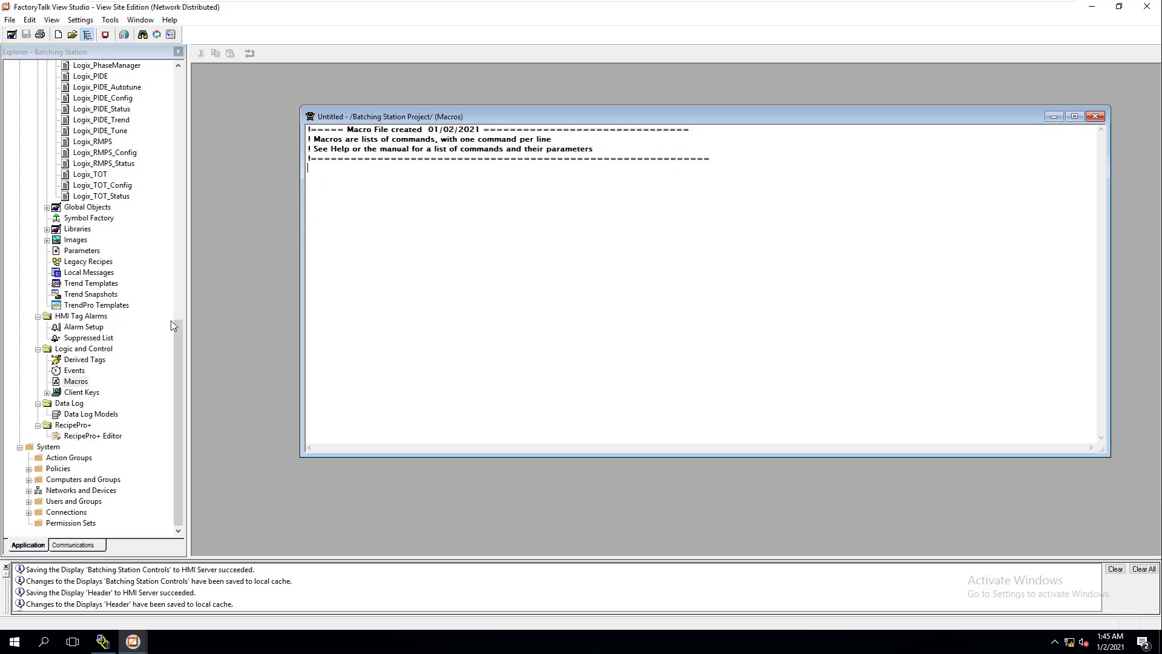
left_click_drag(176, 361, 164, 98)
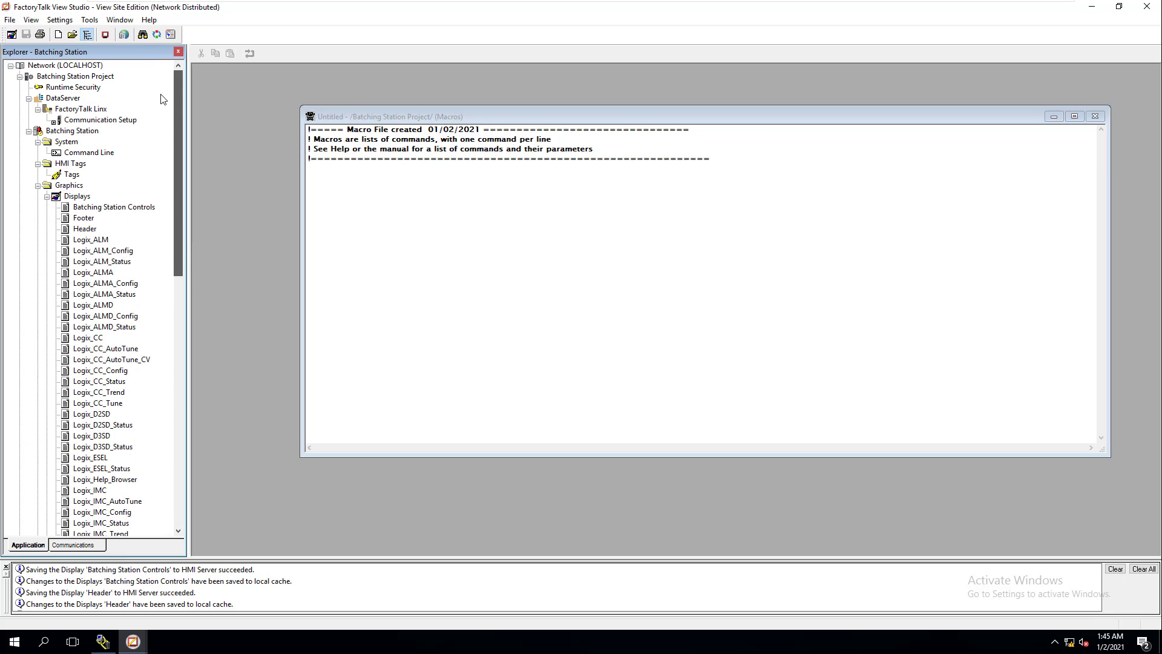
left_click(380, 188)
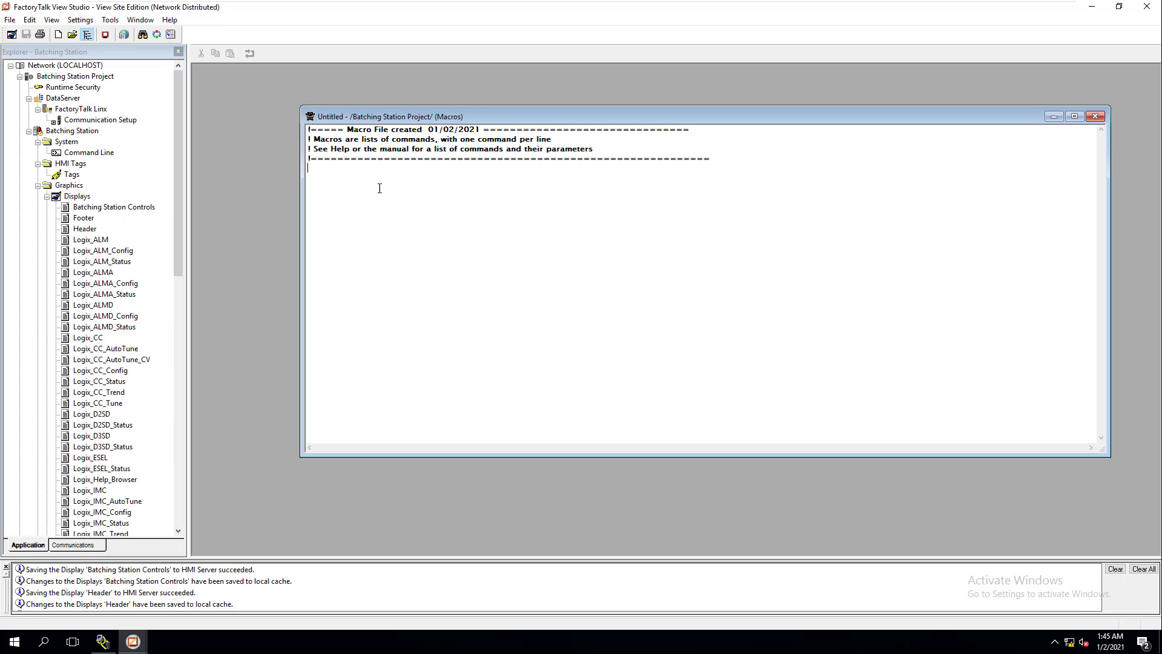
key("Return")
Step: Locate the Close HMI Client key file, then add the macro comment "!Setup Client Keys" with a "Key" command beneath it
left_click_drag(179, 217, 173, 446)
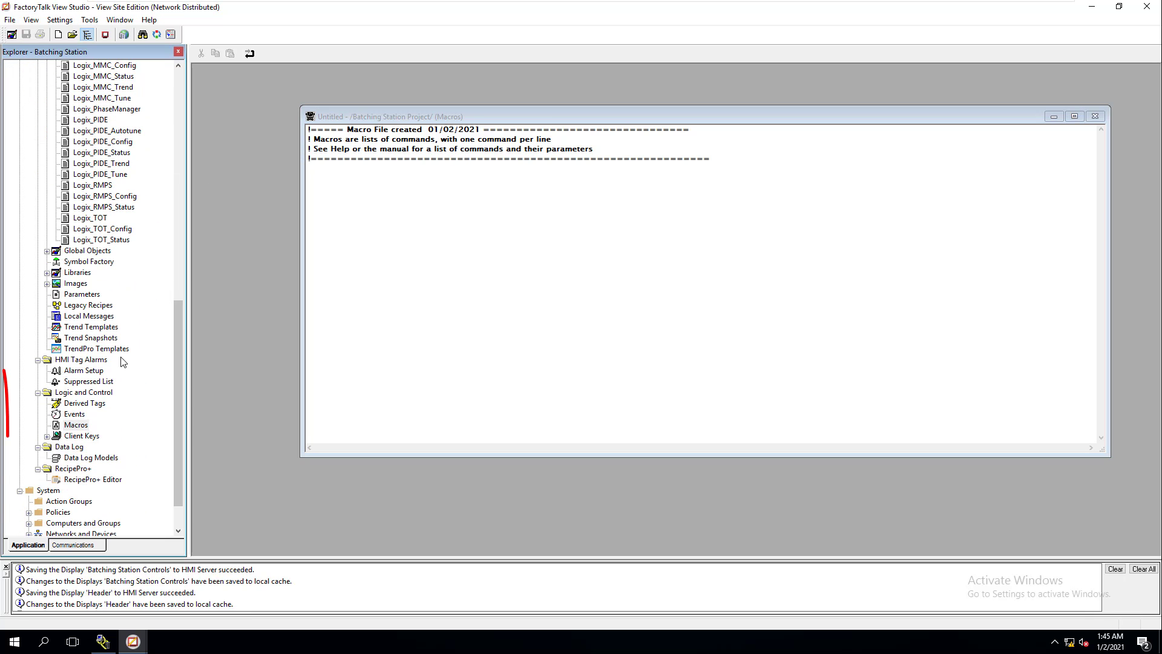
double_click(82, 437)
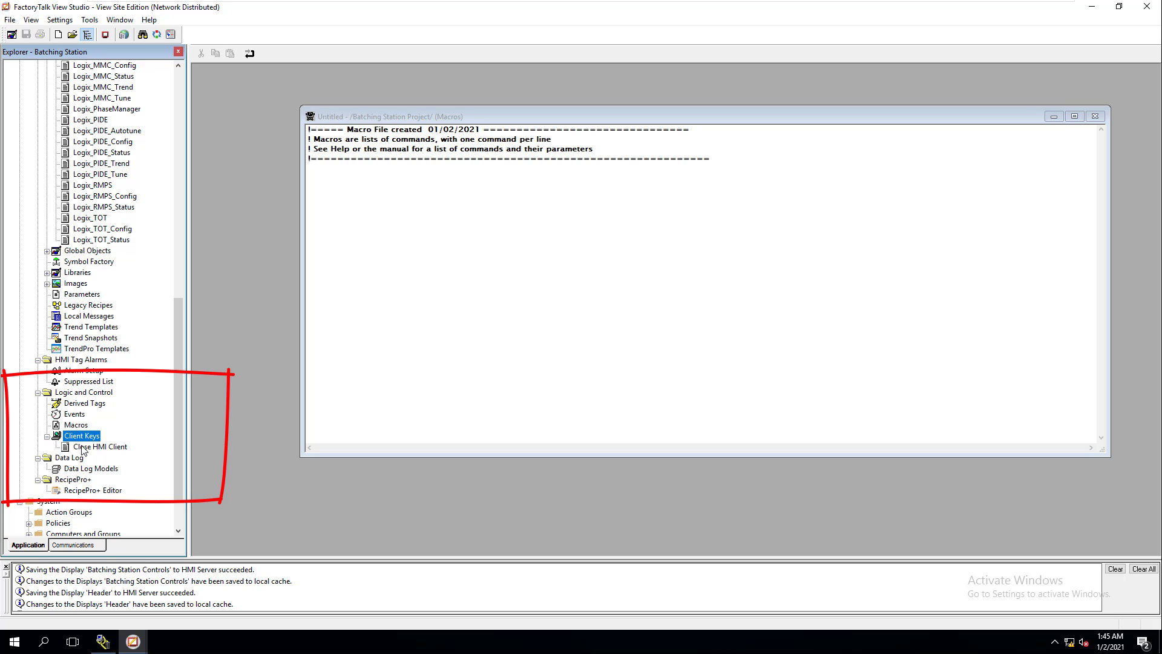
left_click(84, 447)
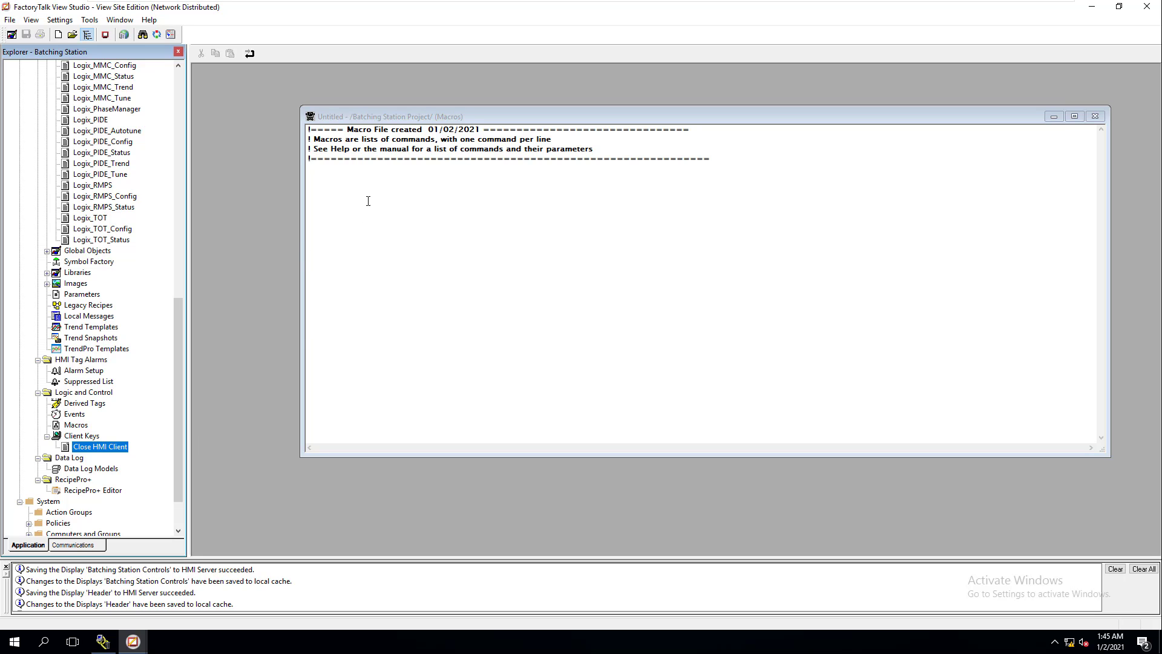
left_click(353, 179)
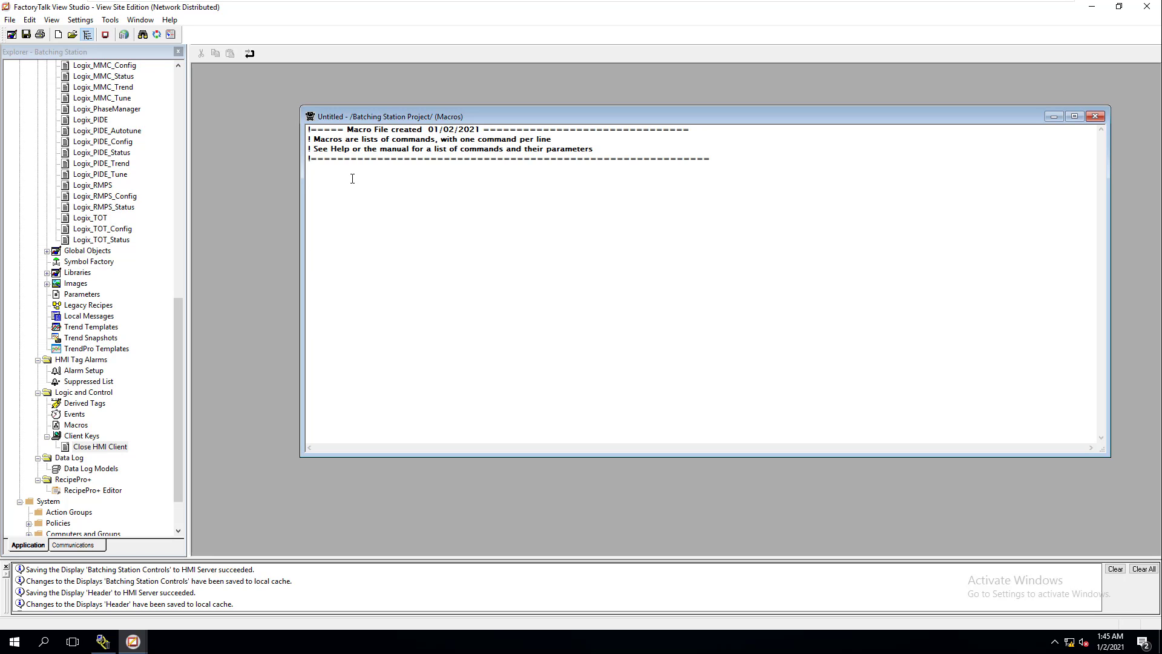
type("!")
type("Setu")
type("p")
type(" Client")
type(" Keys")
type("Key")
Step: Complete the Key command with the copied client key name "Close HMI Client", end it with a semicolon and leave blank lines below
right_click(120, 448)
left_click(153, 494)
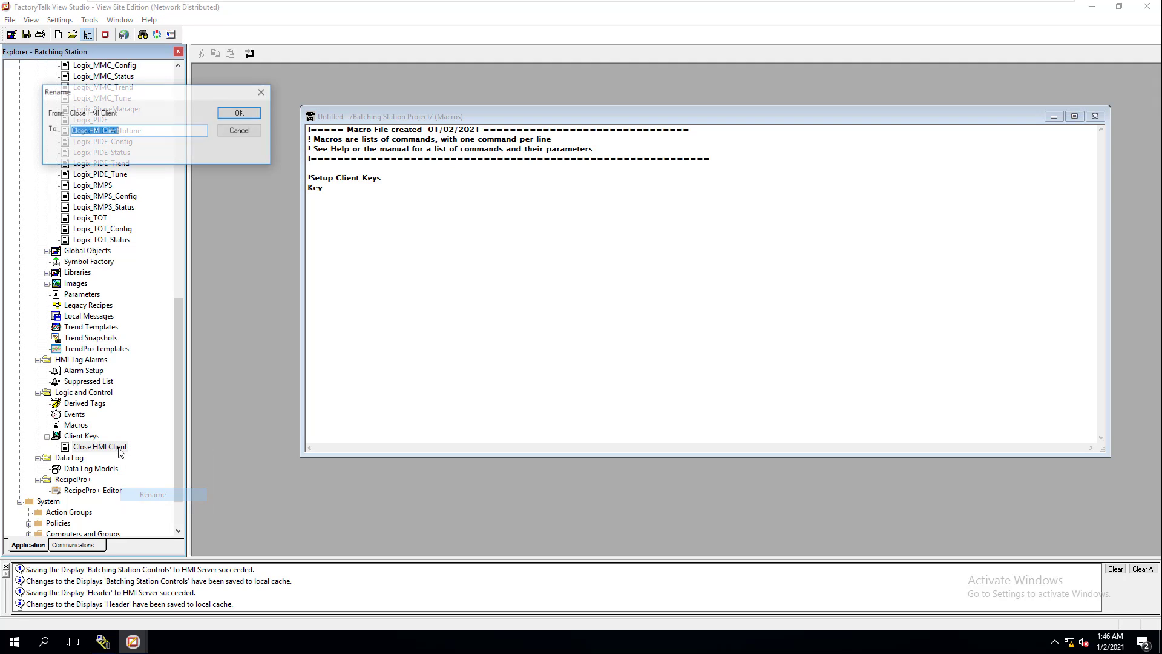
right_click(134, 131)
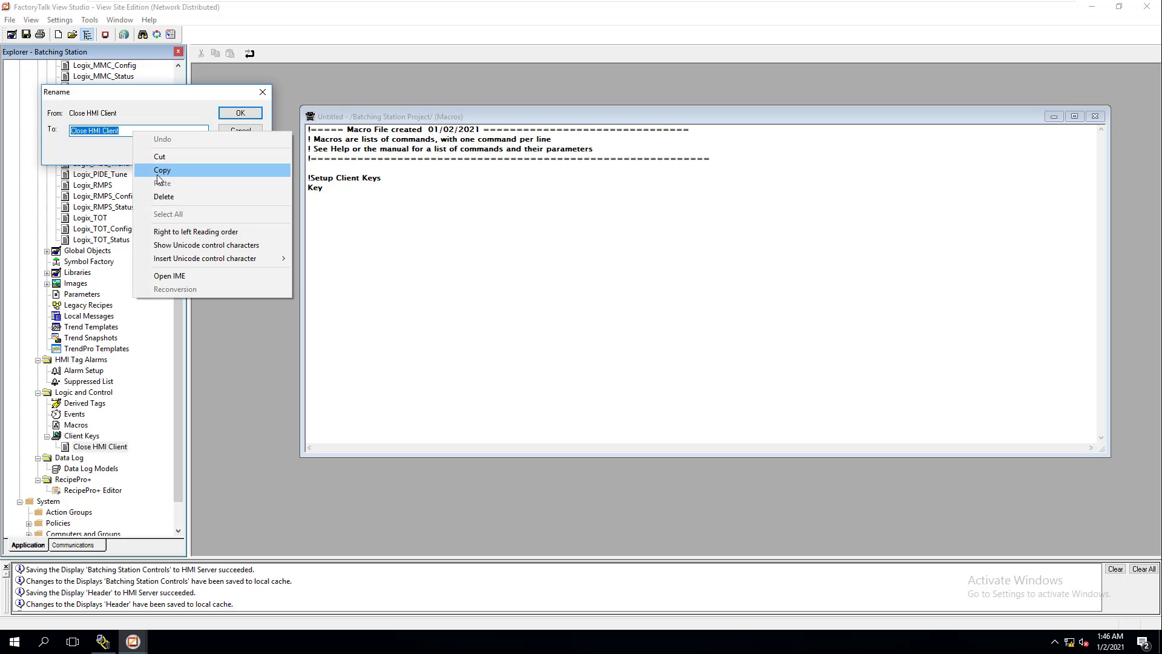
left_click(161, 168)
left_click(288, 158)
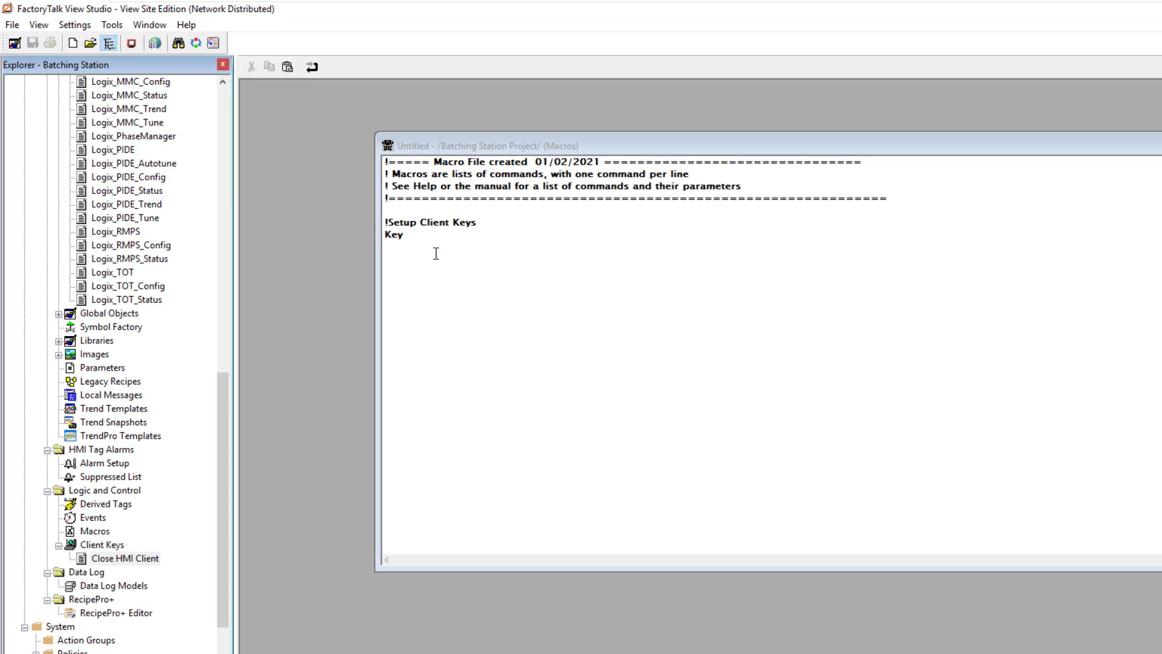
left_click(398, 220)
right_click(430, 238)
left_click(468, 301)
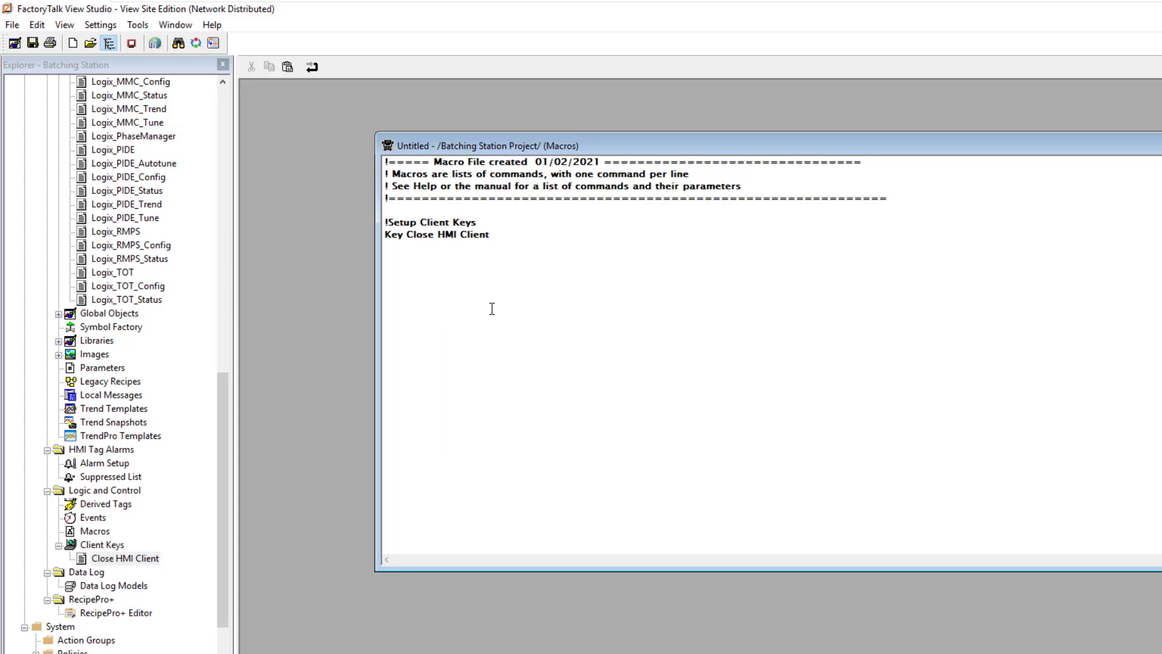
type(";")
key("Return")
key("Return")
left_click_drag(483, 222, 381, 206)
left_click(386, 199)
left_click_drag(482, 222, 384, 224)
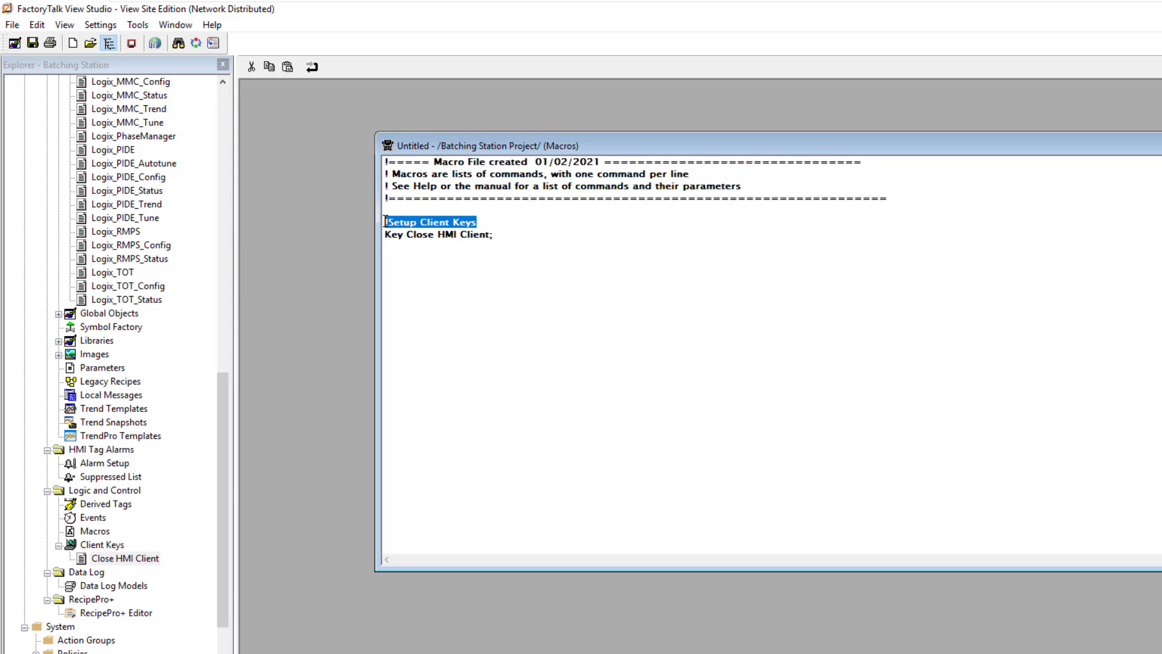
left_click(451, 285)
left_click(413, 263)
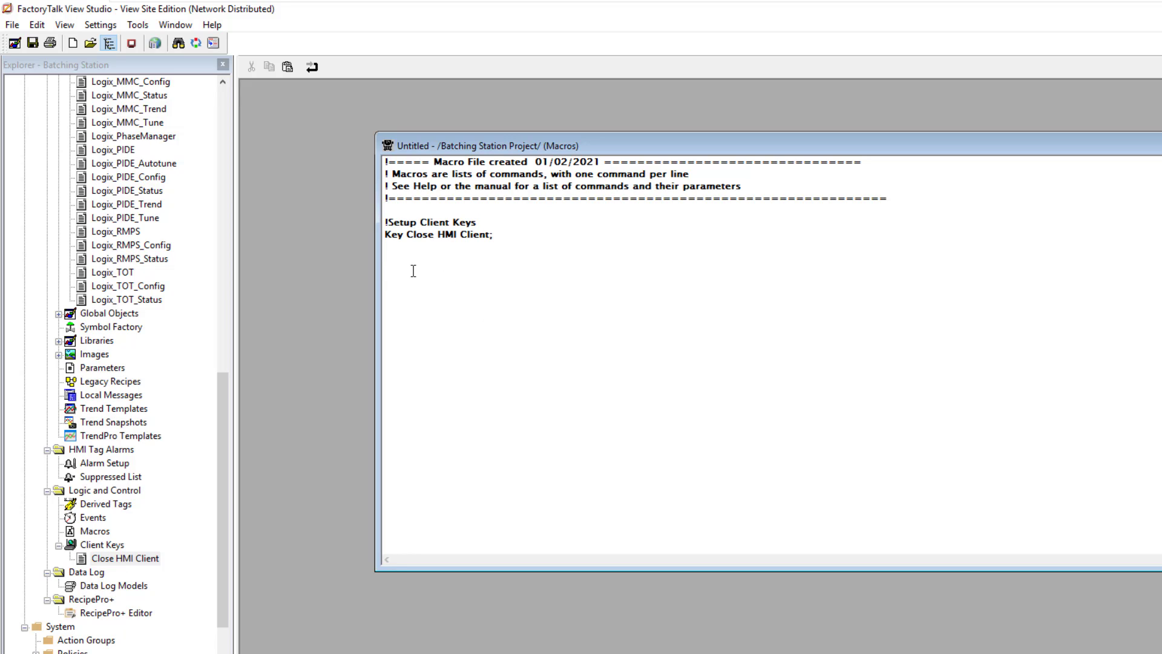
Step: Add the comment "!Display Client Header" below the key setup and start a "display" command under it
left_click(414, 270)
type("!Display Client Headr")
key("BackSpace")
type("er")
type("display")
Step: Copy the Header display's name into the display command and follow it with a slash
left_click_drag(224, 394, 230, 180)
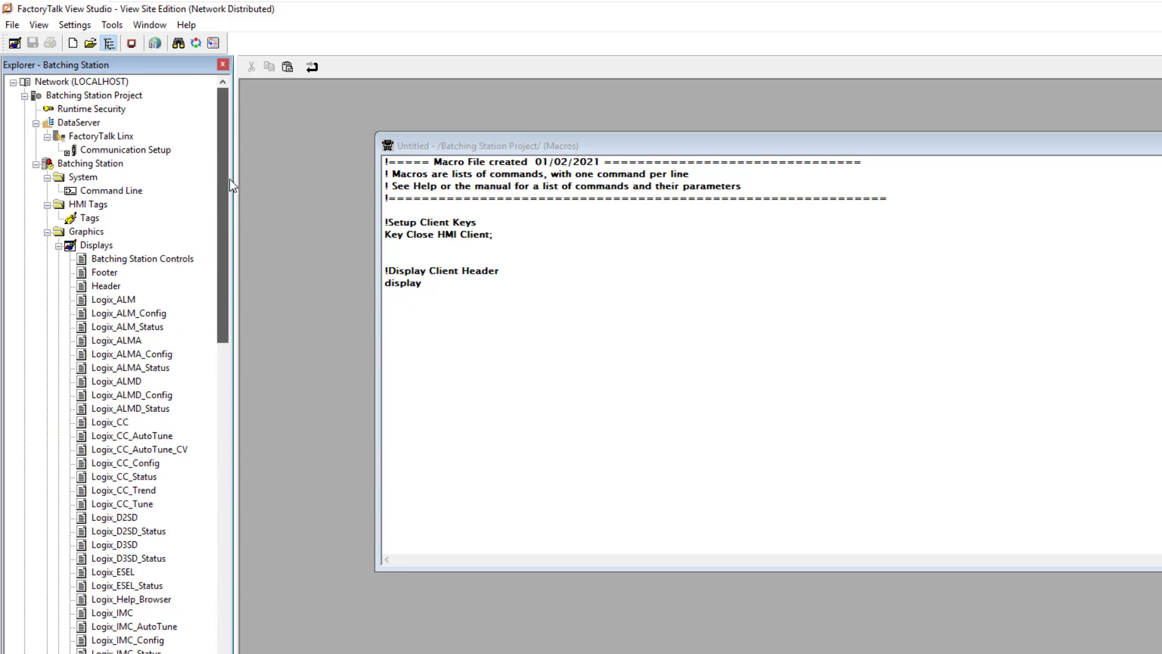
left_click(110, 288)
right_click(110, 288)
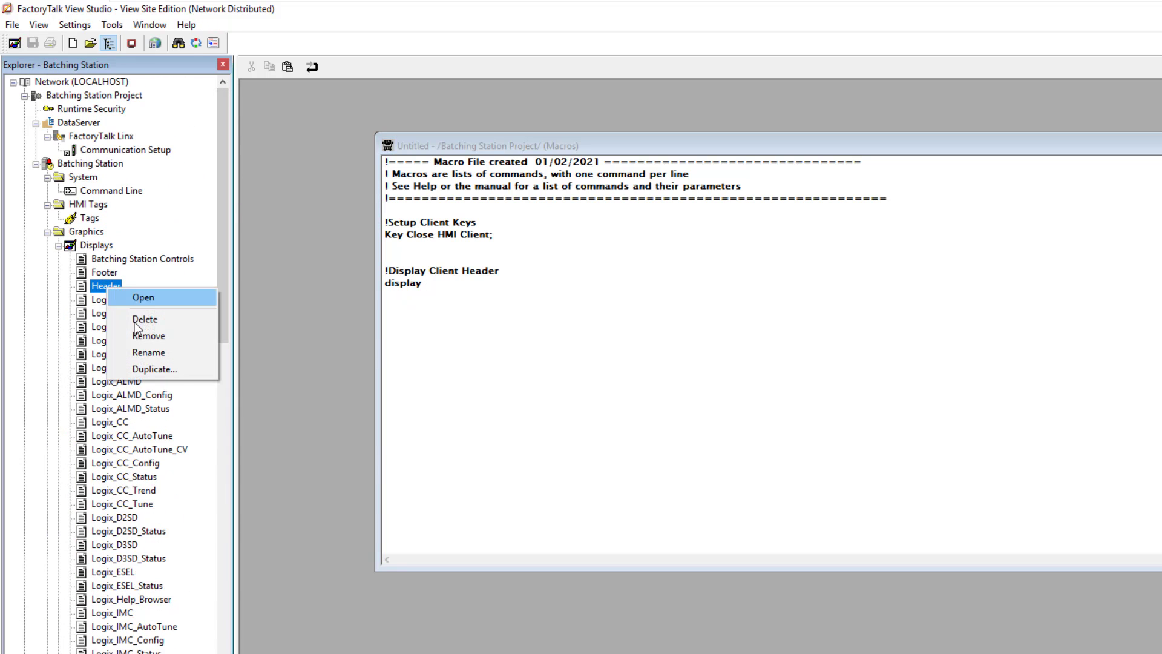
left_click(132, 354)
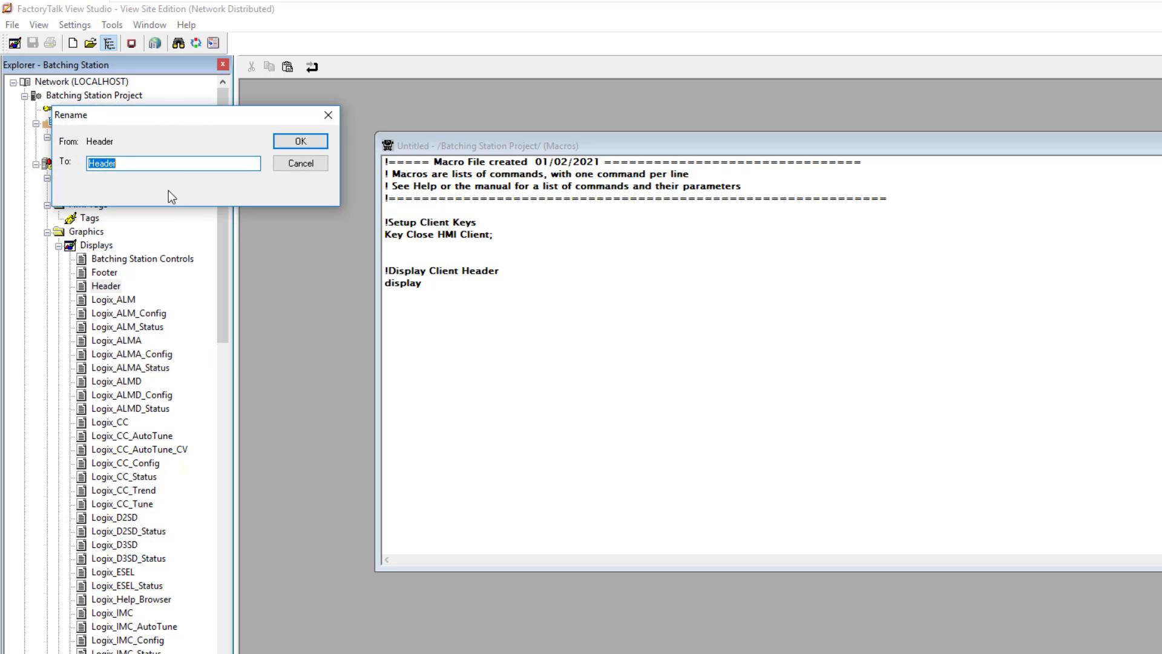
right_click(168, 163)
left_click(195, 216)
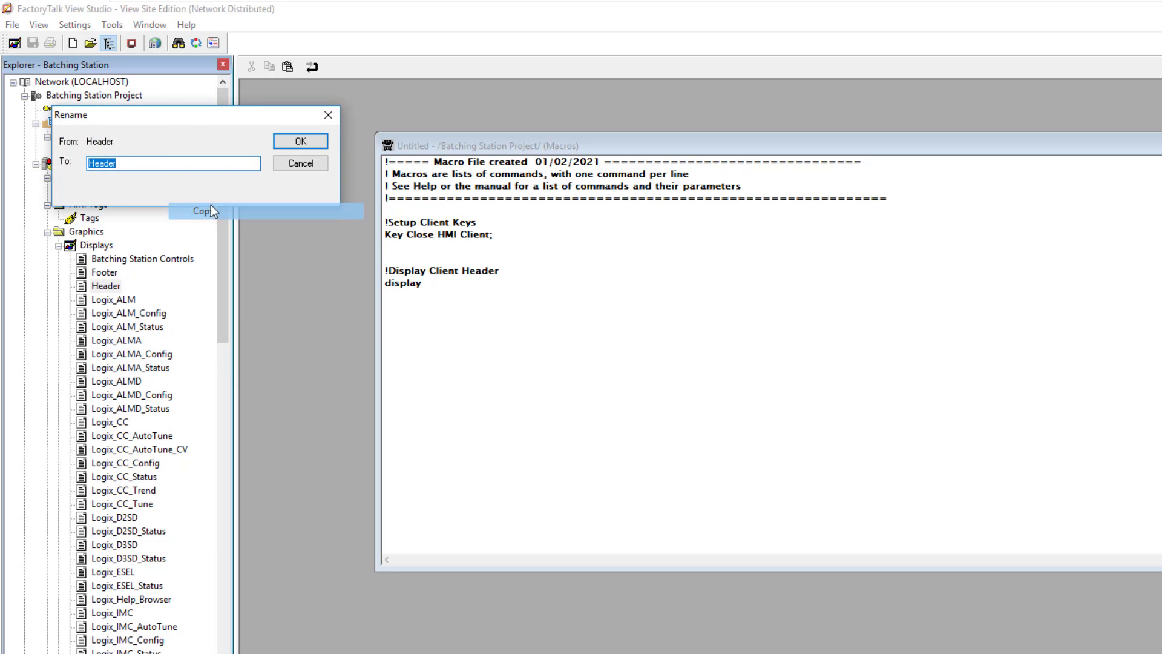
left_click(299, 144)
left_click(432, 283)
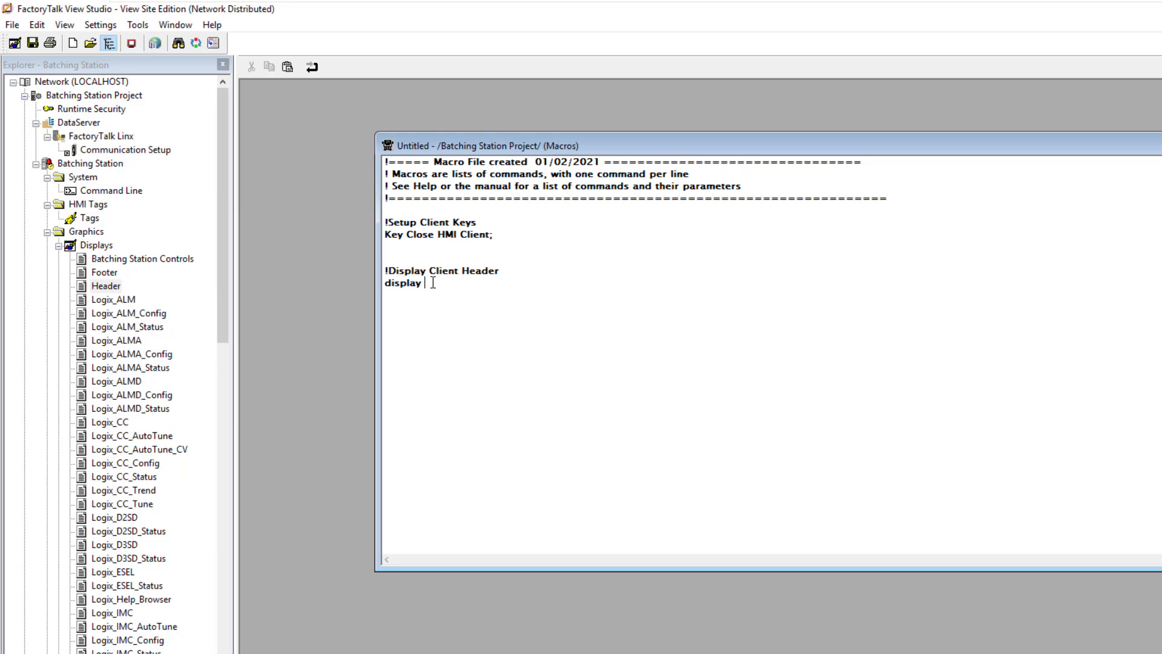
right_click(433, 283)
left_click(466, 346)
type("/")
Step: Remove the Header name and slash from the display command
key("BackSpace")
key("BackSpace")
key("BackSpace")
key("BackSpace")
key("BackSpace")
key("BackSpace")
key("BackSpace")
key("BackSpace")
key("BackSpace")
Step: Copy the Footer display's name into the display command and complete the line as "display Footer /DB;"
left_click(101, 273)
right_click(101, 274)
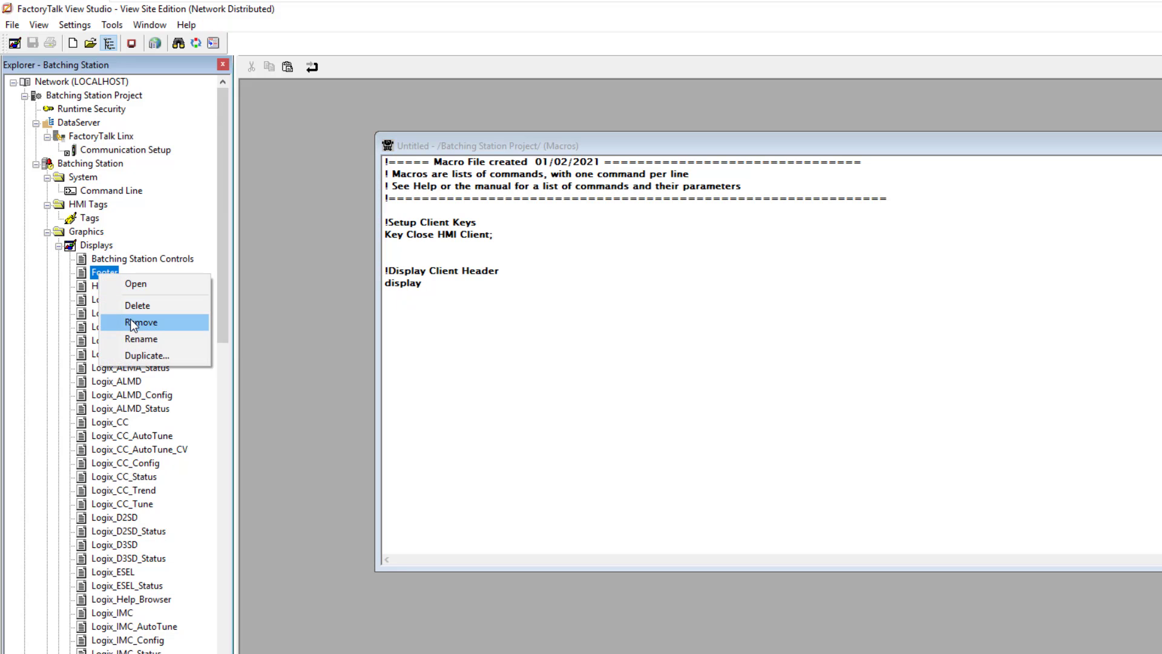
left_click(141, 339)
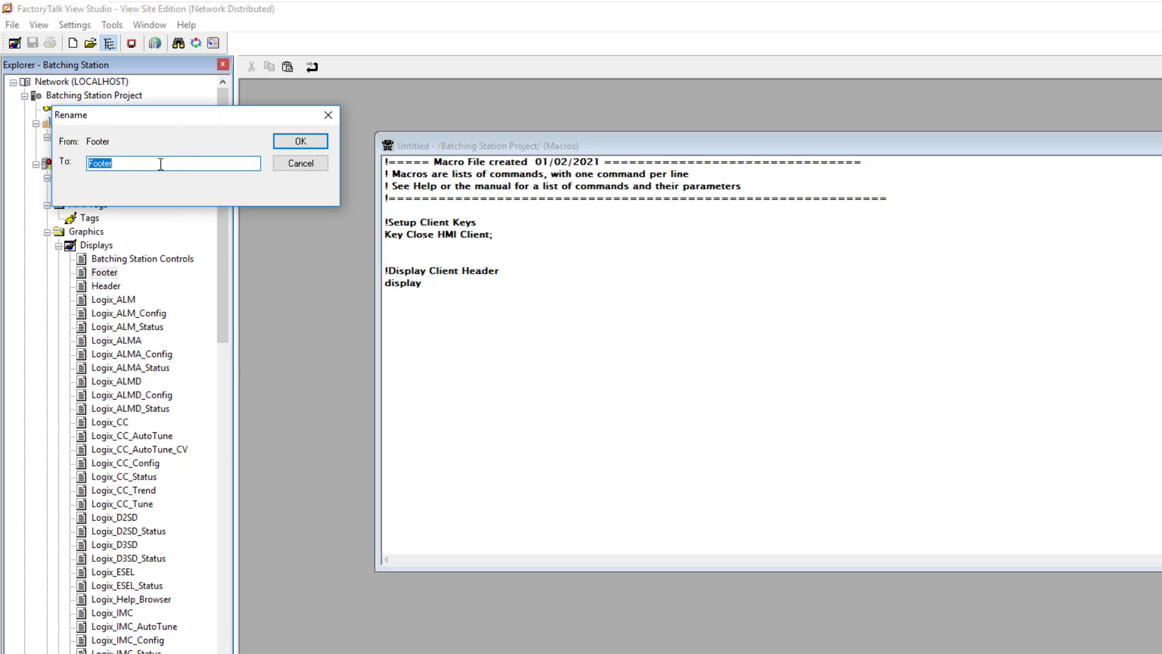
right_click(160, 164)
left_click(208, 215)
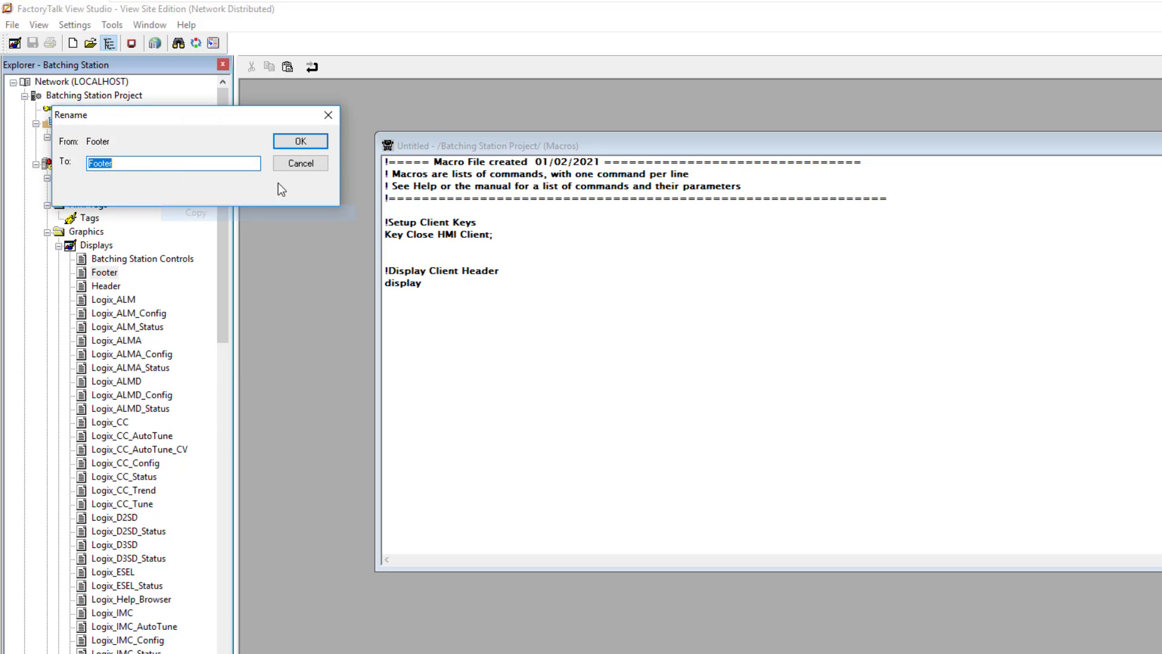
left_click(301, 142)
left_click(429, 283)
right_click(435, 282)
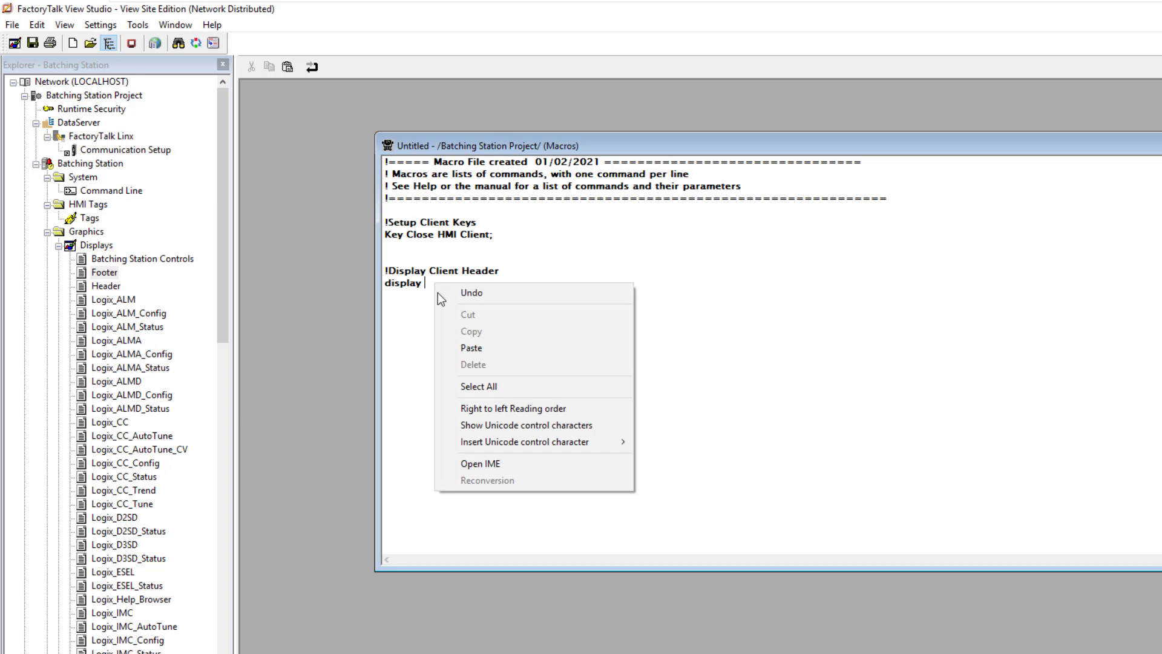
left_click(456, 347)
type("/")
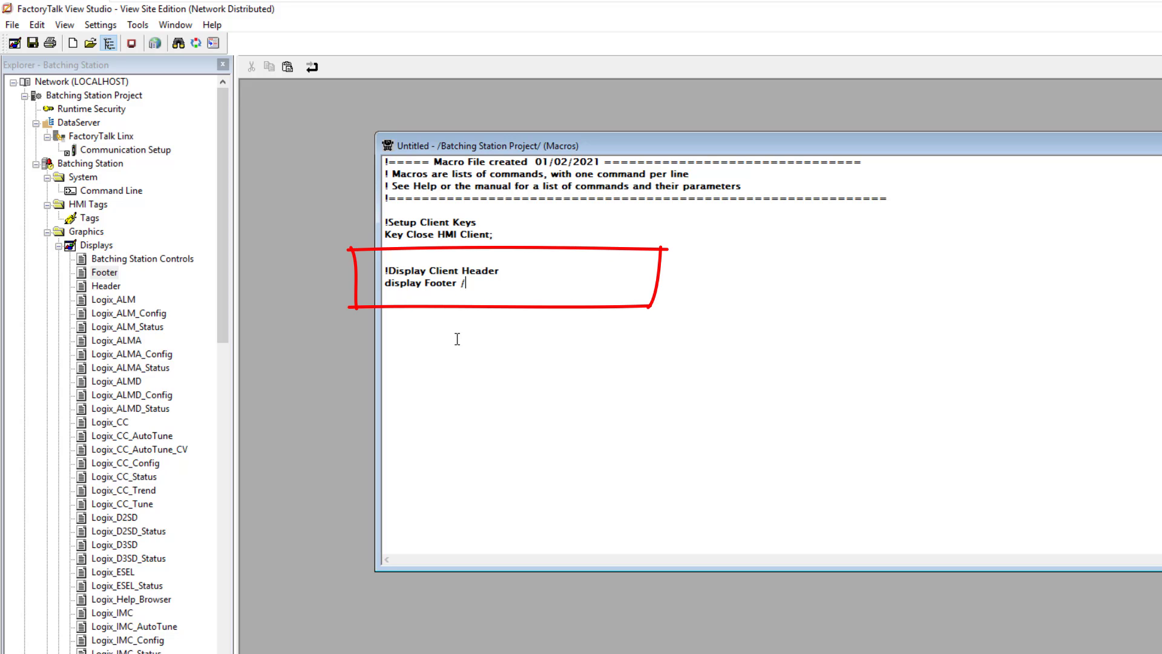
type("DB")
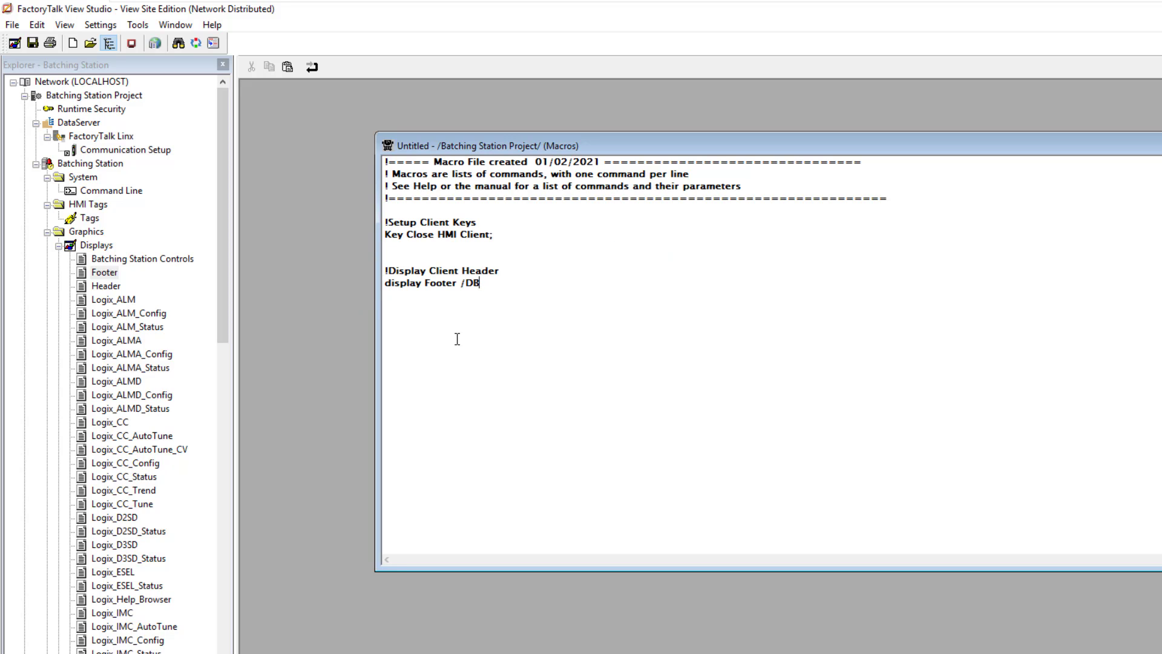
type(";")
Step: Add the command "pause 1;" below the Footer display command, followed by blank lines
key("Return")
key("Return")
type("pause 1;")
key("Return")
key("Return")
Step: Change the comment above the Footer display command to "!Display Client Footer"
left_click(502, 270)
key("BackSpace")
key("BackSpace")
key("BackSpace")
key("BackSpace")
key("BackSpace")
key("BackSpace")
type("Footer")
Step: Add the comment "!Display Client Header" below the pause command and start a "display" command under it
left_click(427, 334)
left_click(421, 340)
type("!Display")
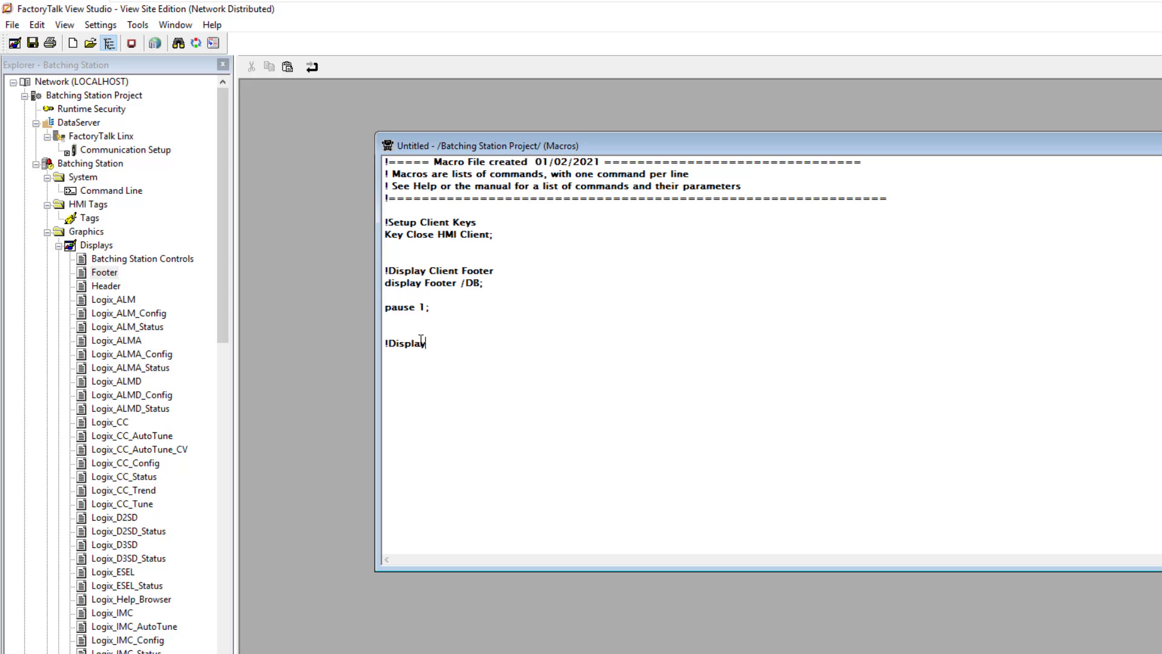
type(" Header")
key("BackSpace")
key("BackSpace")
key("BackSpace")
key("BackSpace")
key("BackSpace")
key("BackSpace")
type("Client Header")
key("Return")
type("display")
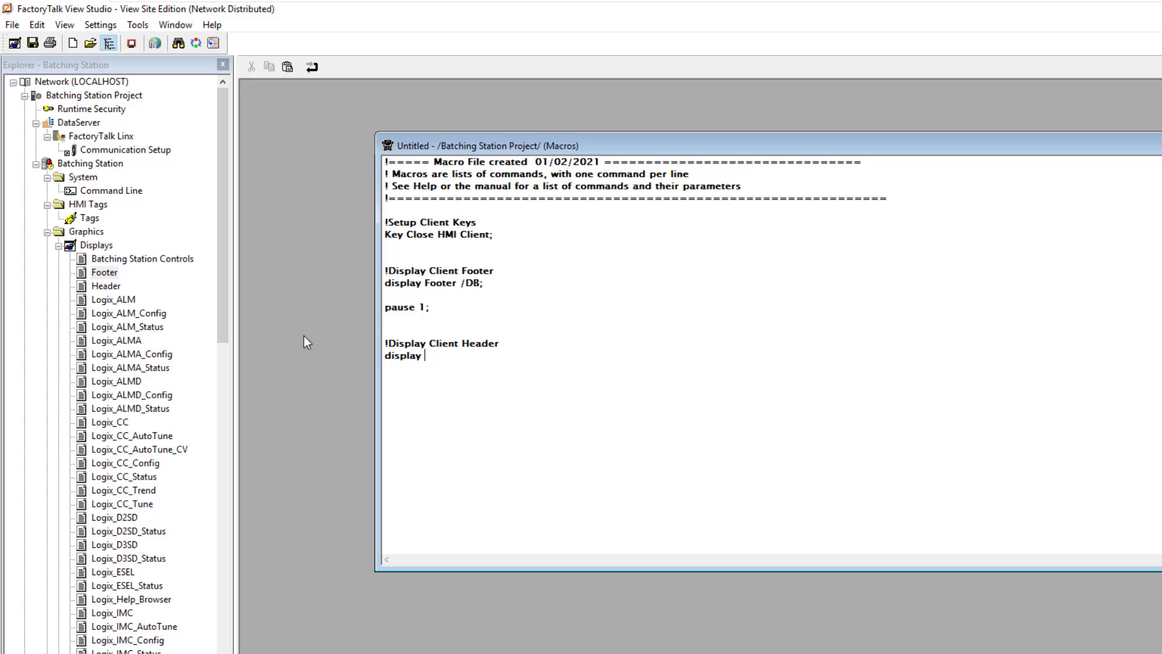
Step: Copy the Header display's name into the new display command and complete the line as "display Header /DT;"
right_click(108, 284)
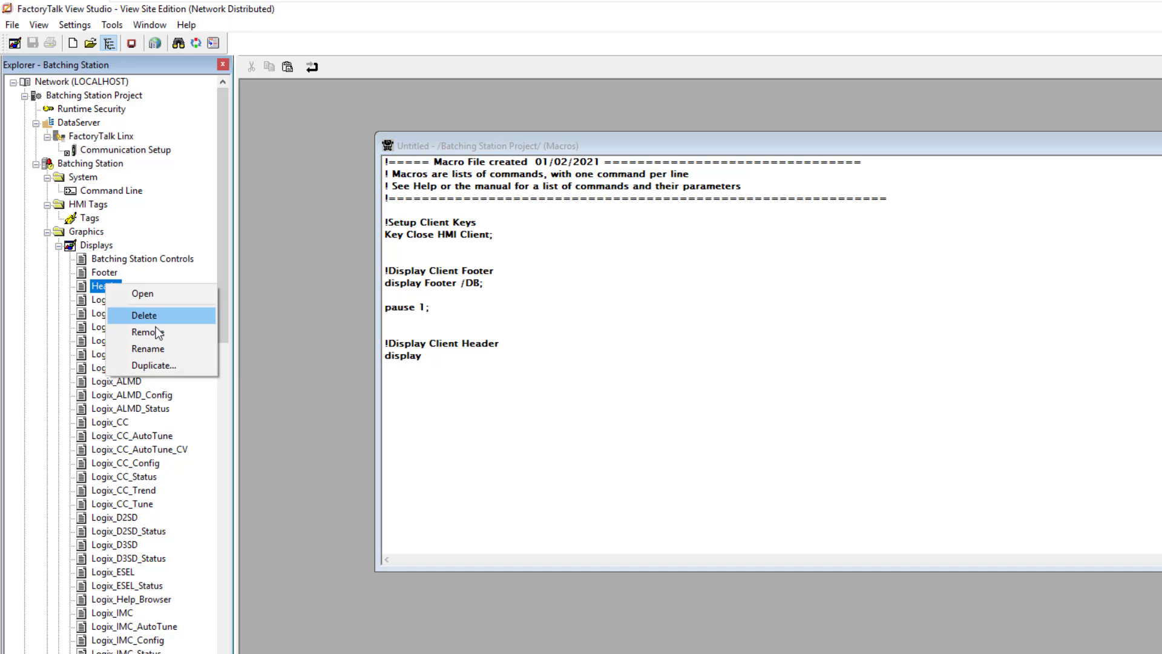
left_click(156, 348)
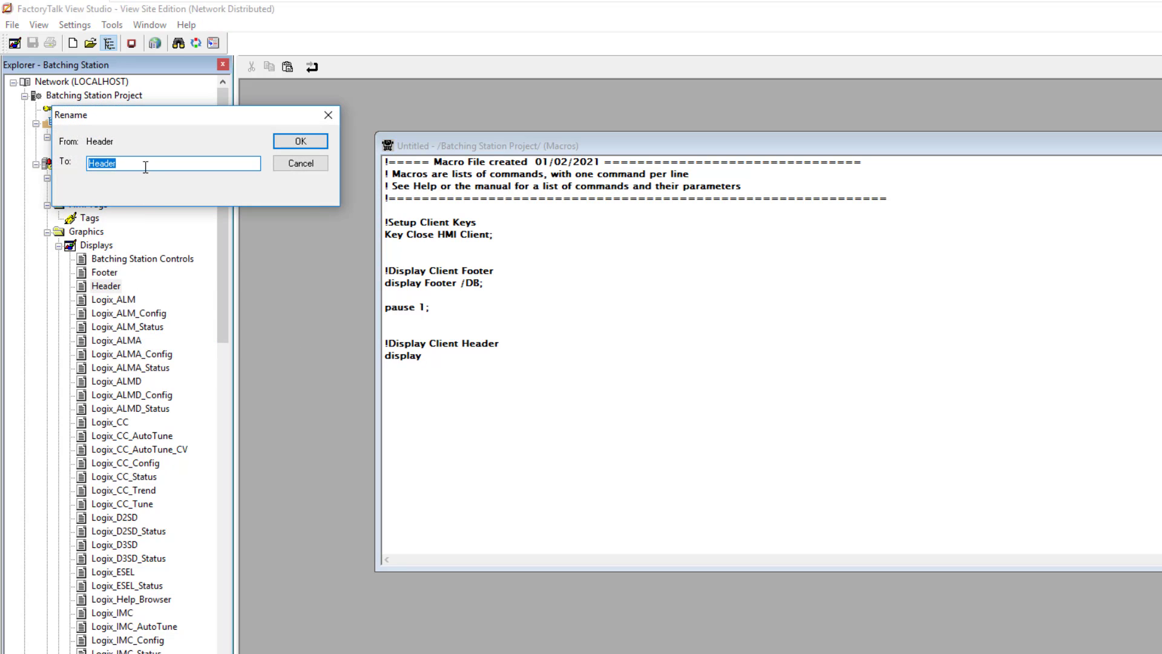
right_click(146, 167)
left_click(161, 211)
left_click(300, 141)
left_click(434, 359)
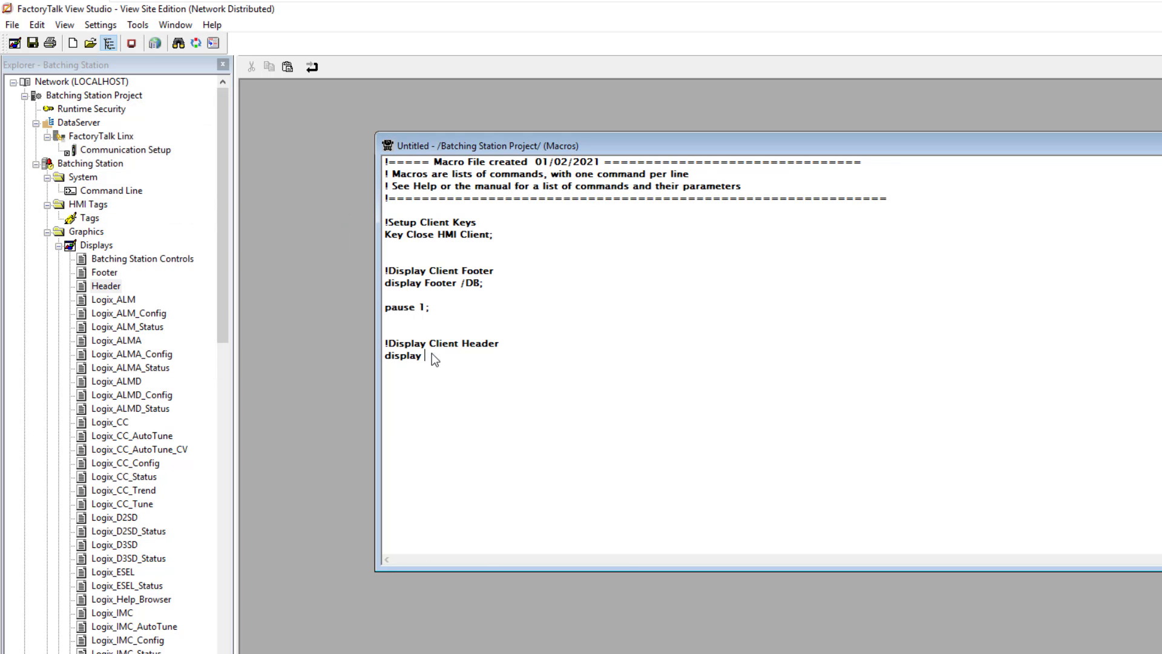
right_click(432, 355)
left_click(463, 417)
type("/")
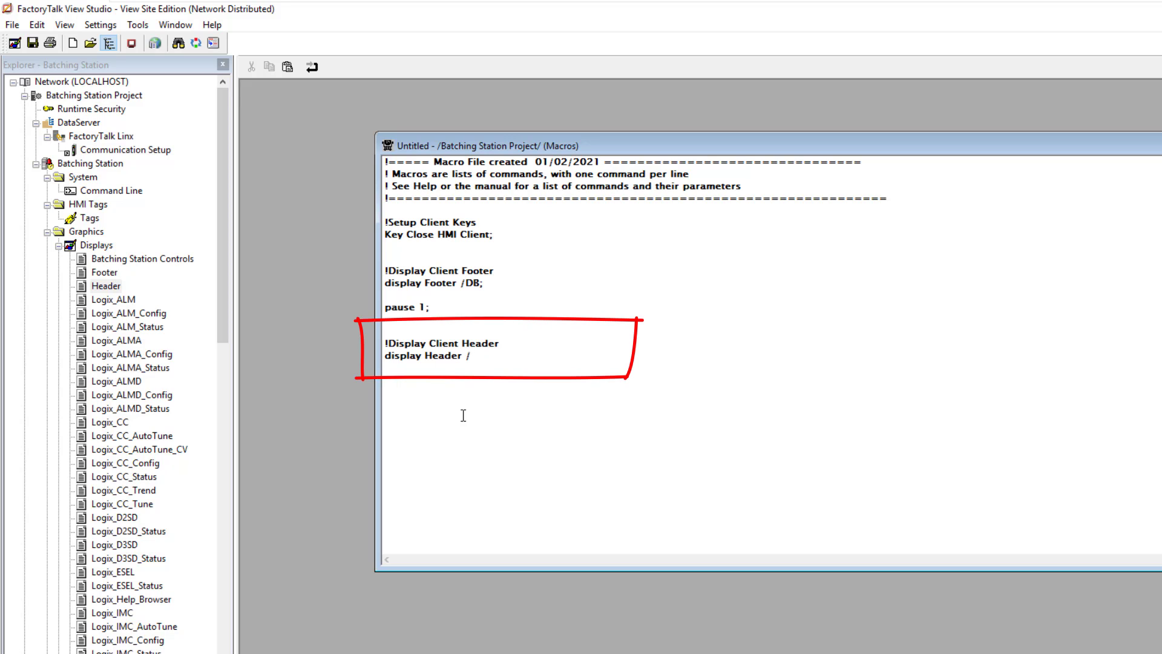
type("DT;")
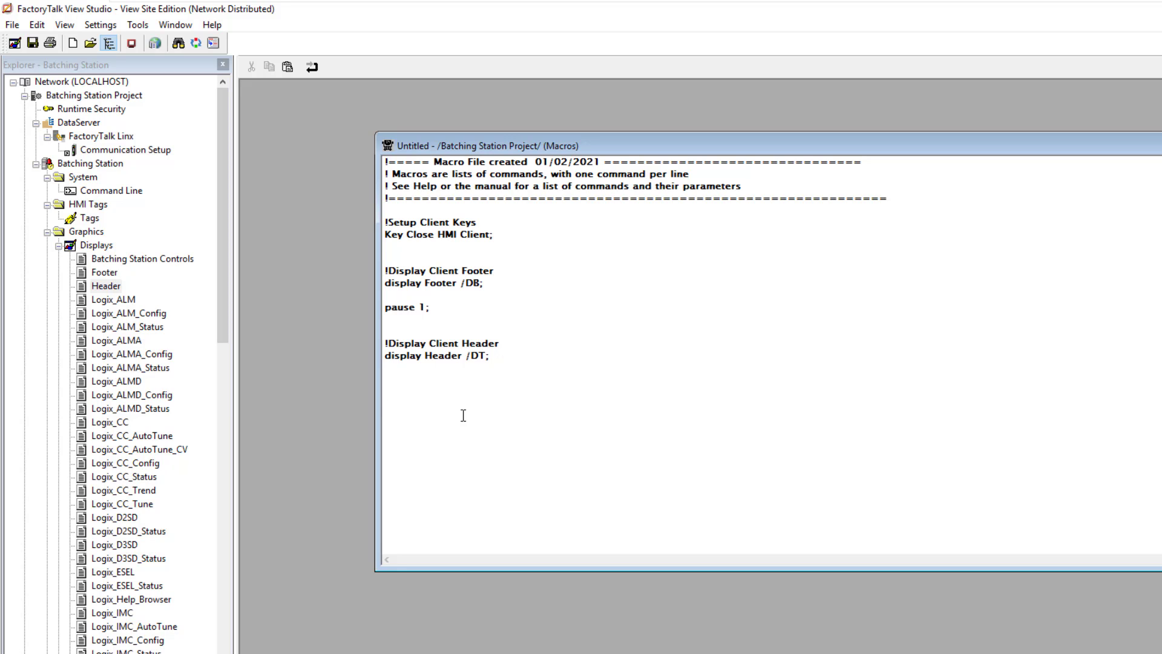
Step: Add the comment "!Display Main Screen" below the Header display command and start a "display" command under it
type("!Display Main Screen")
key("Return")
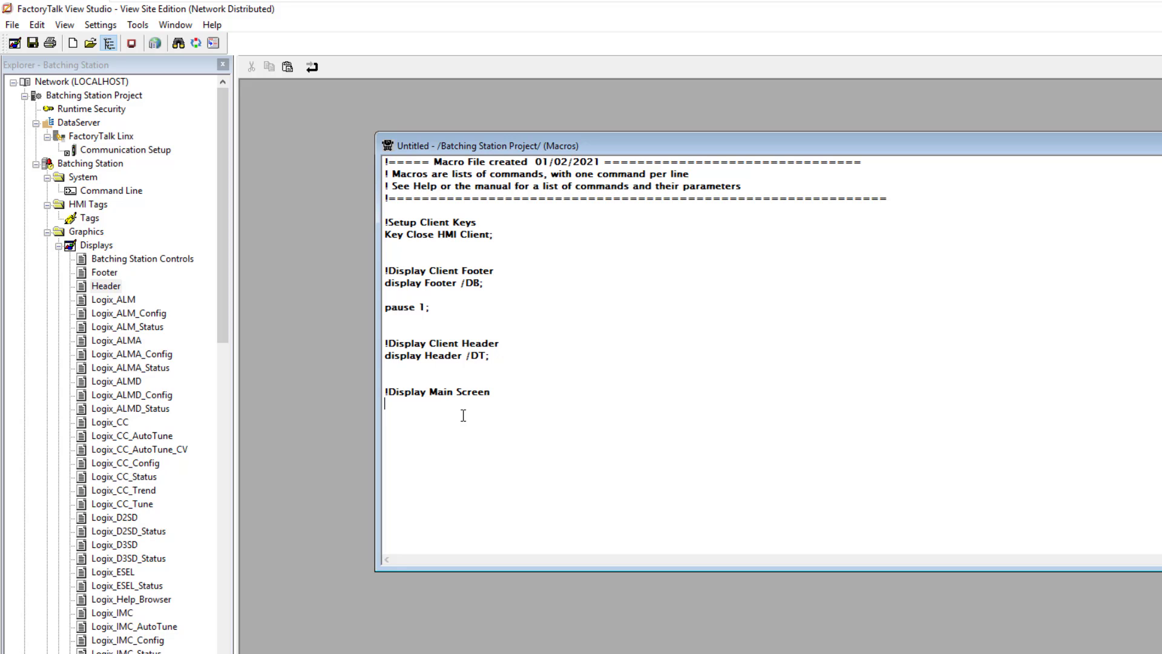
type("display")
Step: Copy the Batching Station Controls display's name into the new command and complete the line as "display Batching Station Controls /CC;"
left_click(152, 259)
right_click(152, 259)
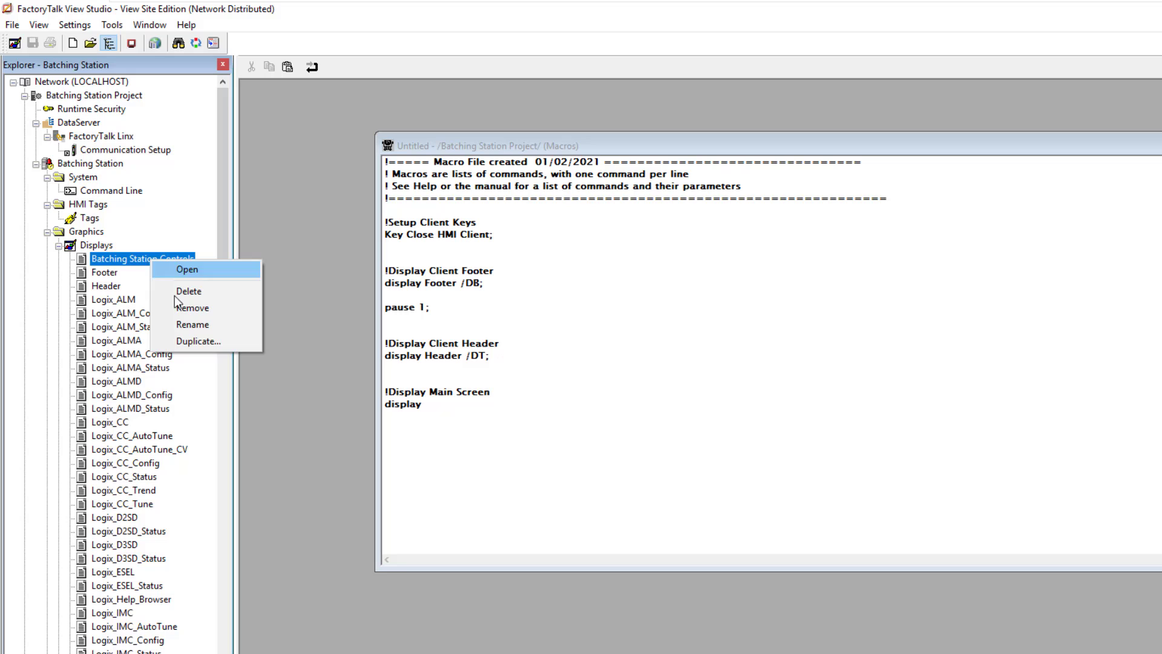
left_click(187, 325)
right_click(191, 162)
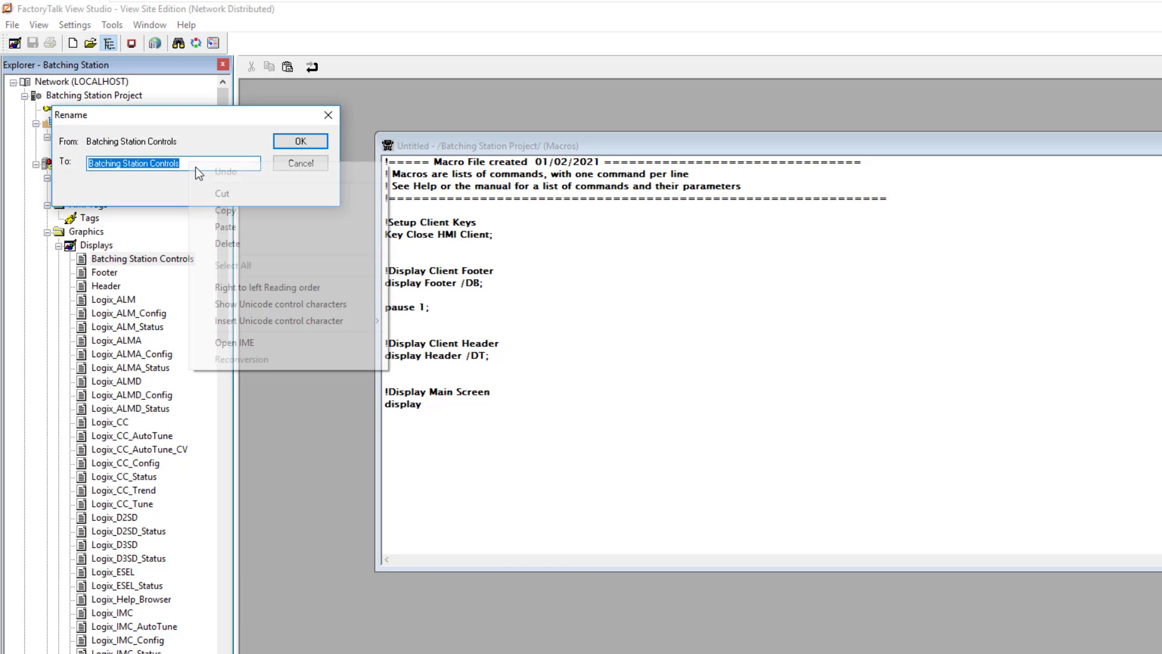
left_click(224, 210)
left_click(300, 162)
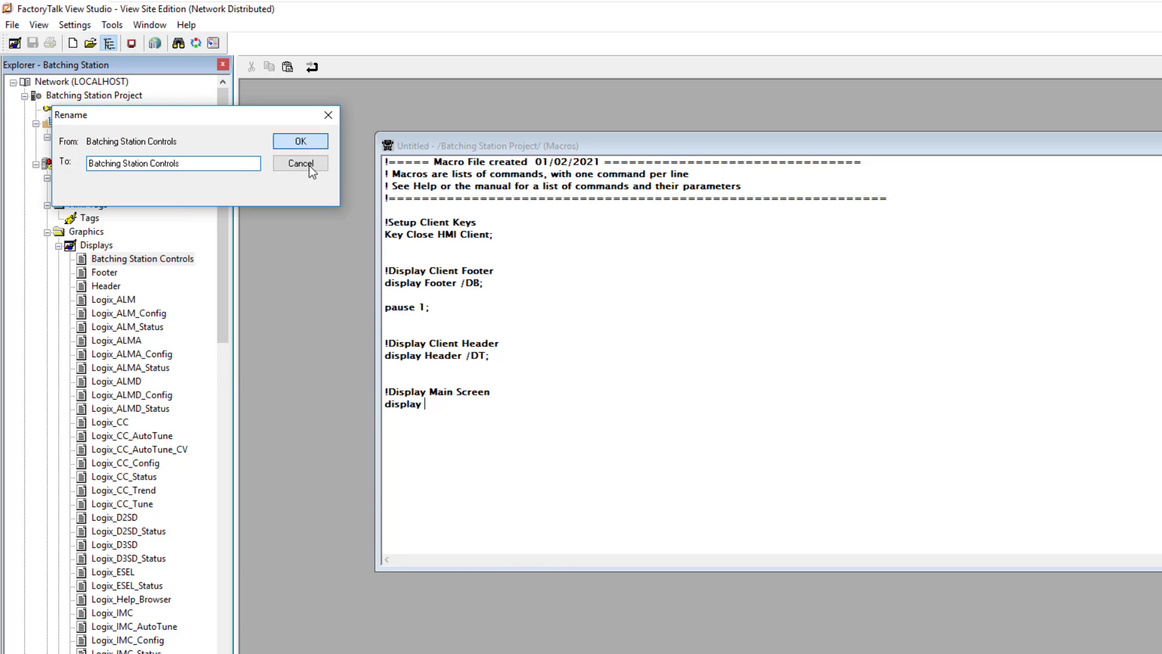
right_click(430, 402)
left_click(475, 467)
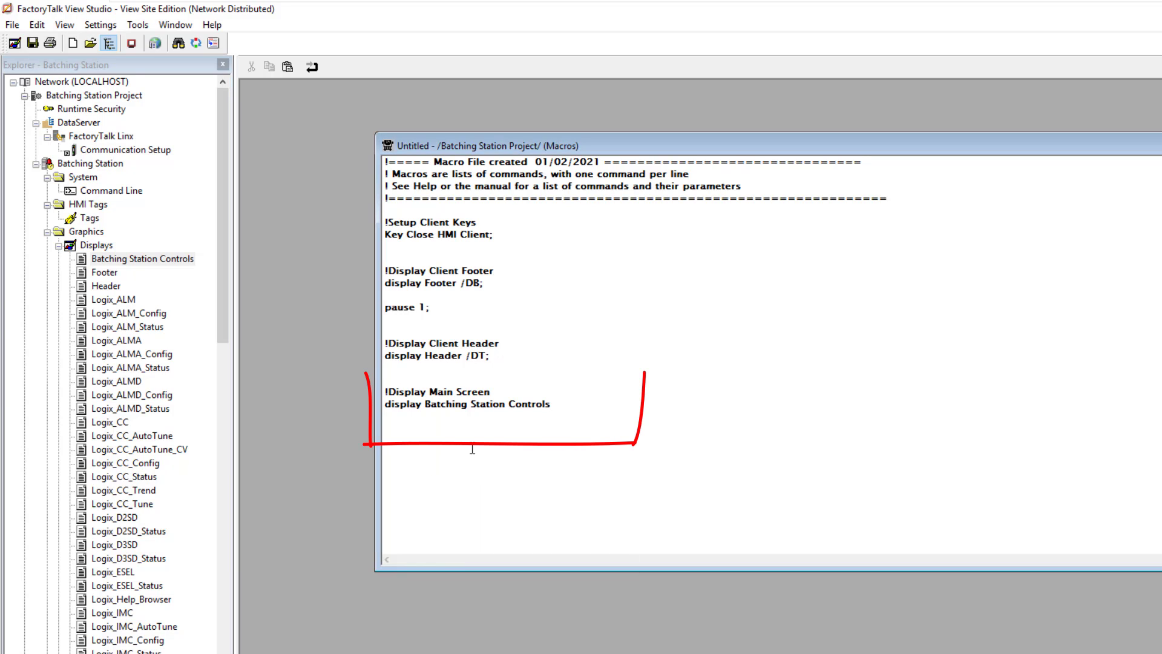
type("/")
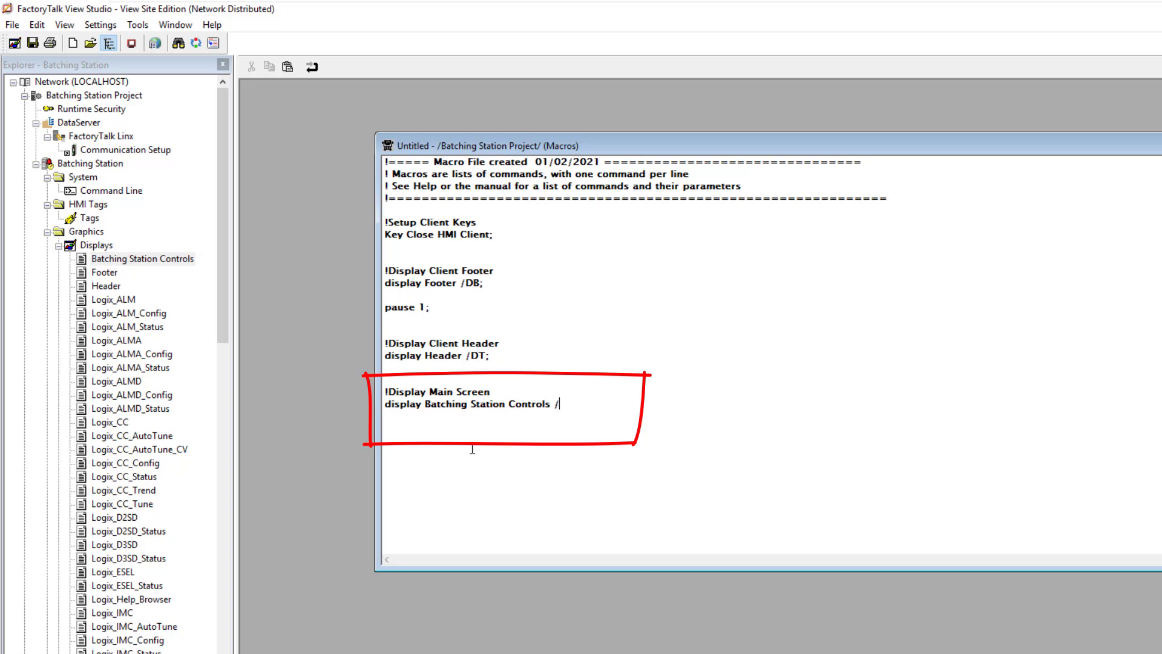
type("CC")
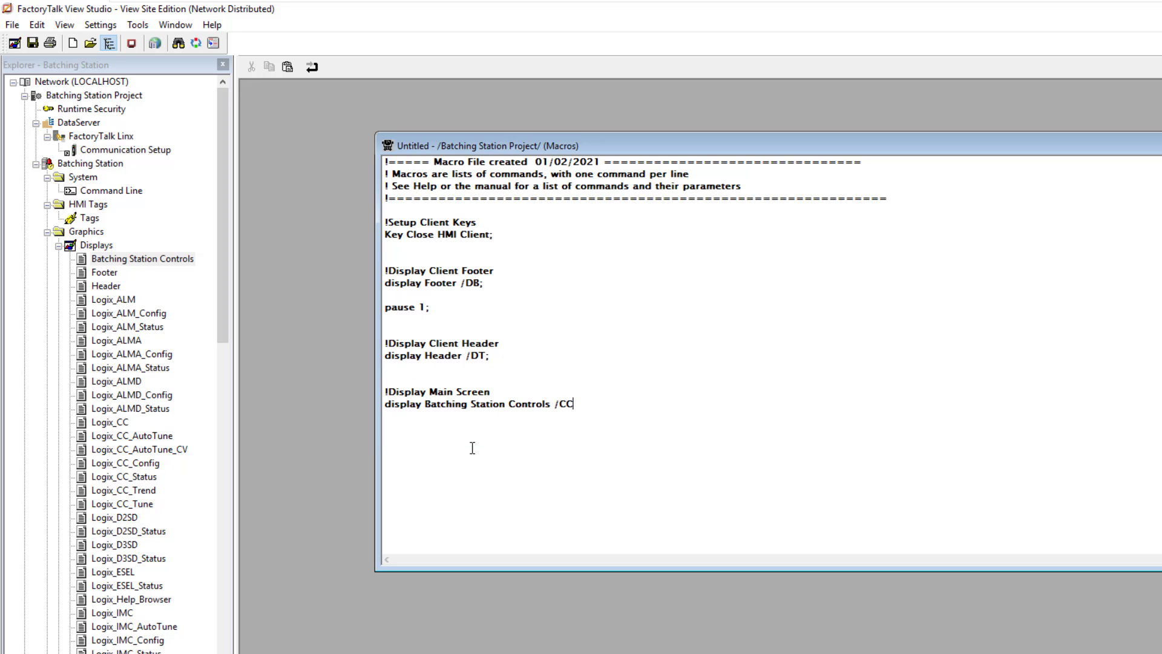
type(";")
Step: Insert the command "pause 1;" between the Header display command and the "!Display Main Screen" comment
left_click(504, 392)
key("Return")
type("puase")
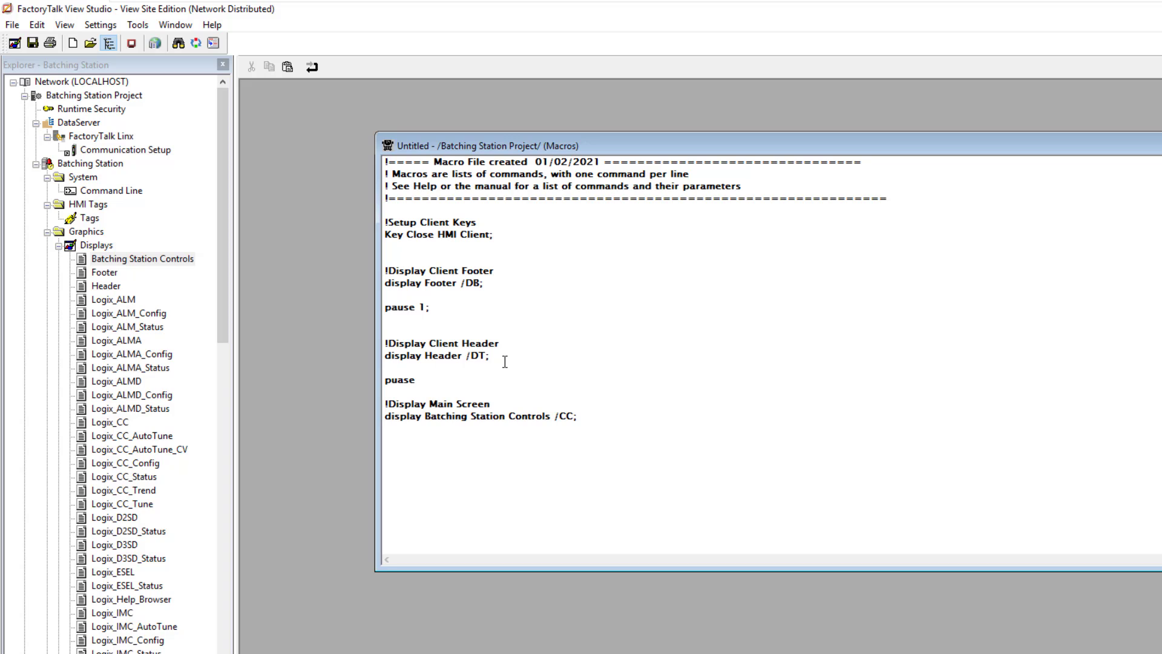
key("BackSpace")
key("BackSpace")
key("BackSpace")
key("BackSpace")
key("BackSpace")
type("ause 1;")
key("Return")
Step: Review the macro's client key, footer, header, pause and main screen commands in the order they run
left_click_drag(493, 234, 385, 223)
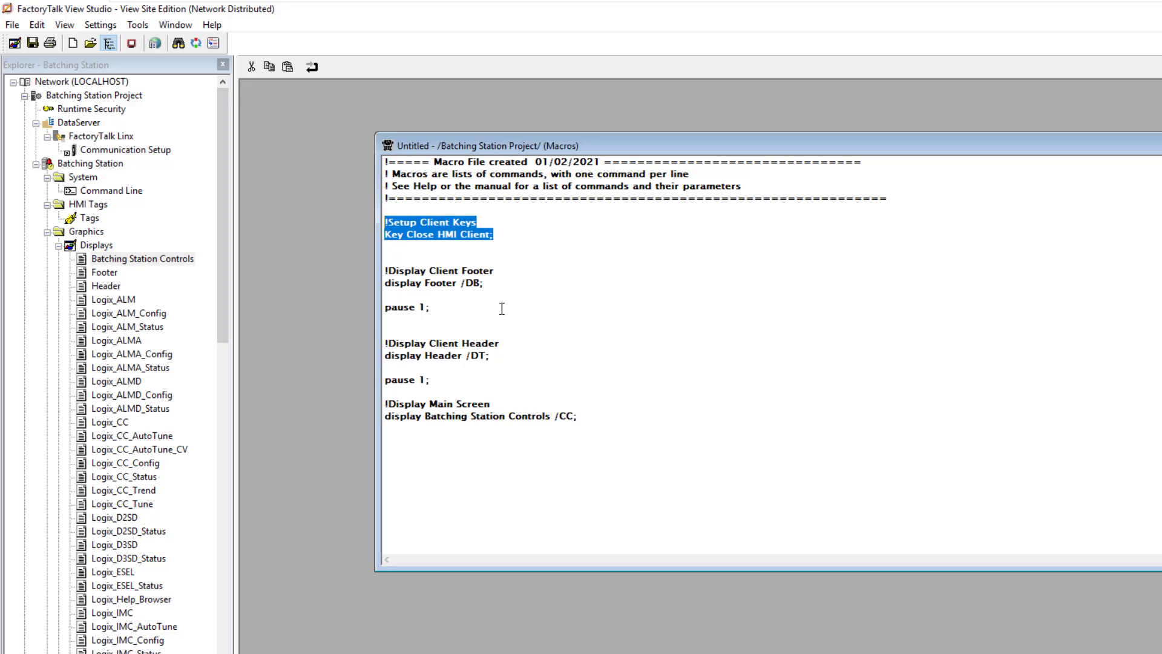
left_click_drag(484, 283, 385, 271)
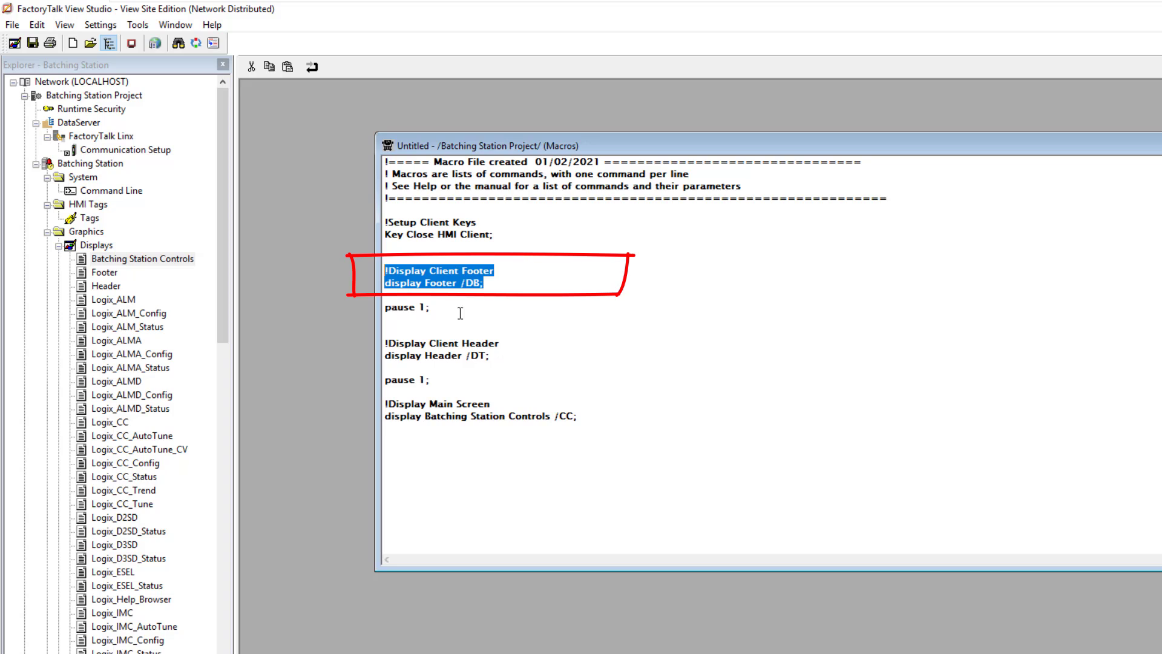
left_click_drag(457, 310, 385, 309)
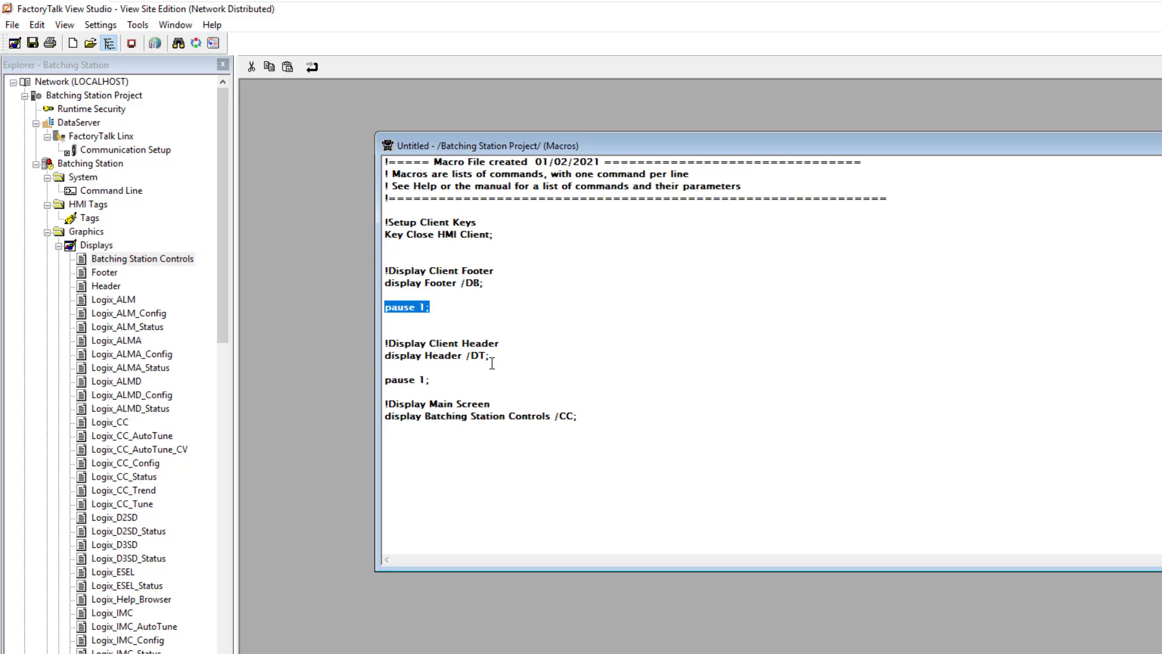
mouse_move(491, 357)
left_mouse_down()
mouse_move(403, 356)
mouse_move(385, 343)
left_mouse_up()
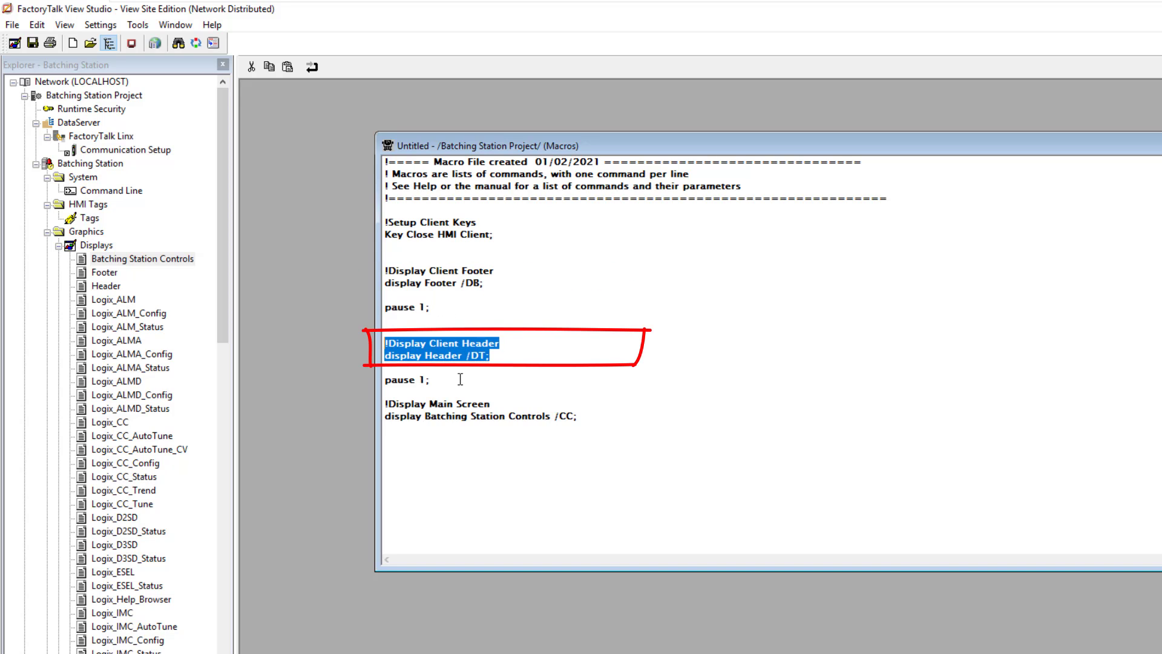
left_click(392, 390)
left_click_drag(392, 390, 384, 379)
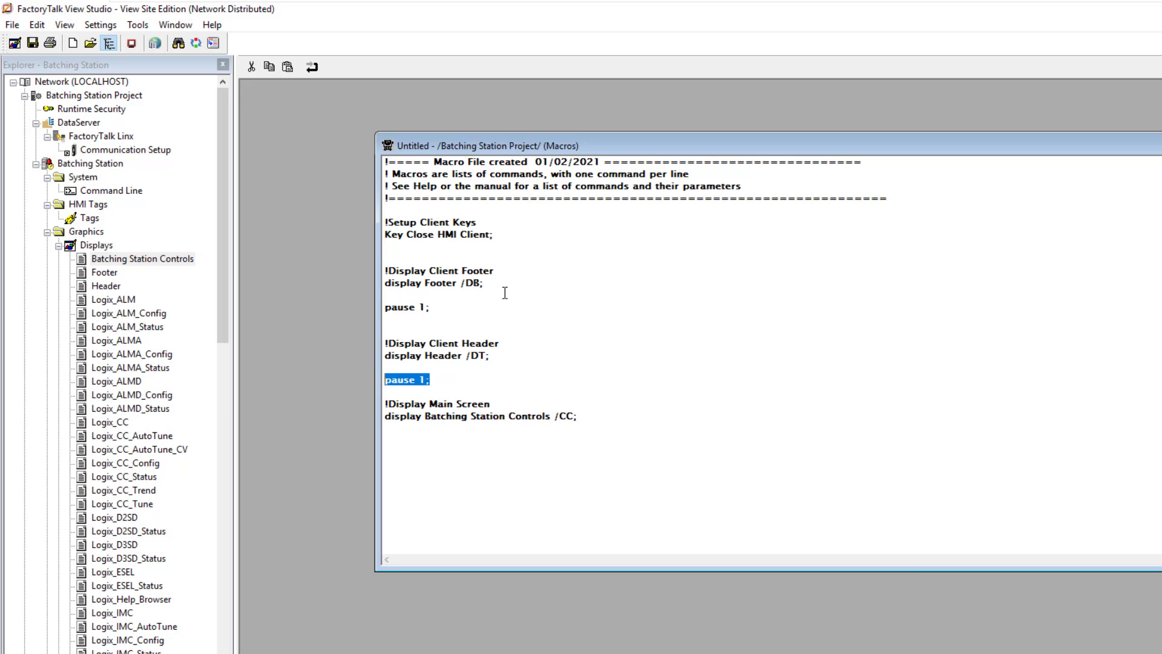
left_click_drag(503, 288, 384, 268)
left_click_drag(429, 307, 383, 307)
left_click_drag(493, 357, 383, 343)
left_click_drag(444, 378, 384, 381)
left_click_drag(587, 418, 383, 400)
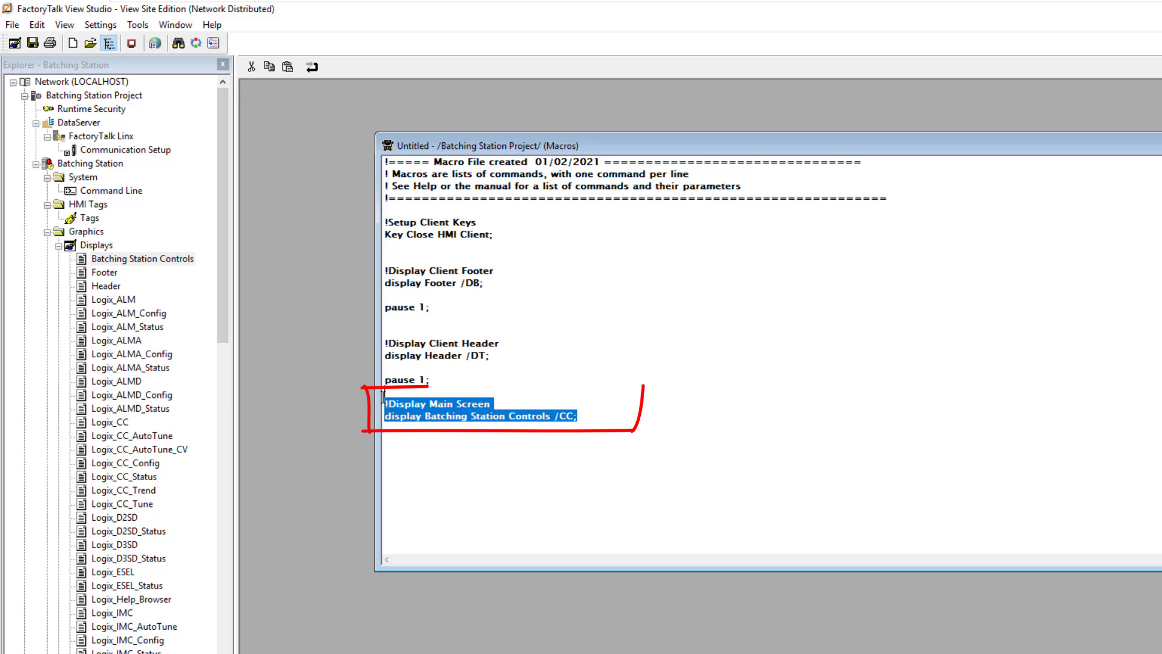
left_click(536, 364)
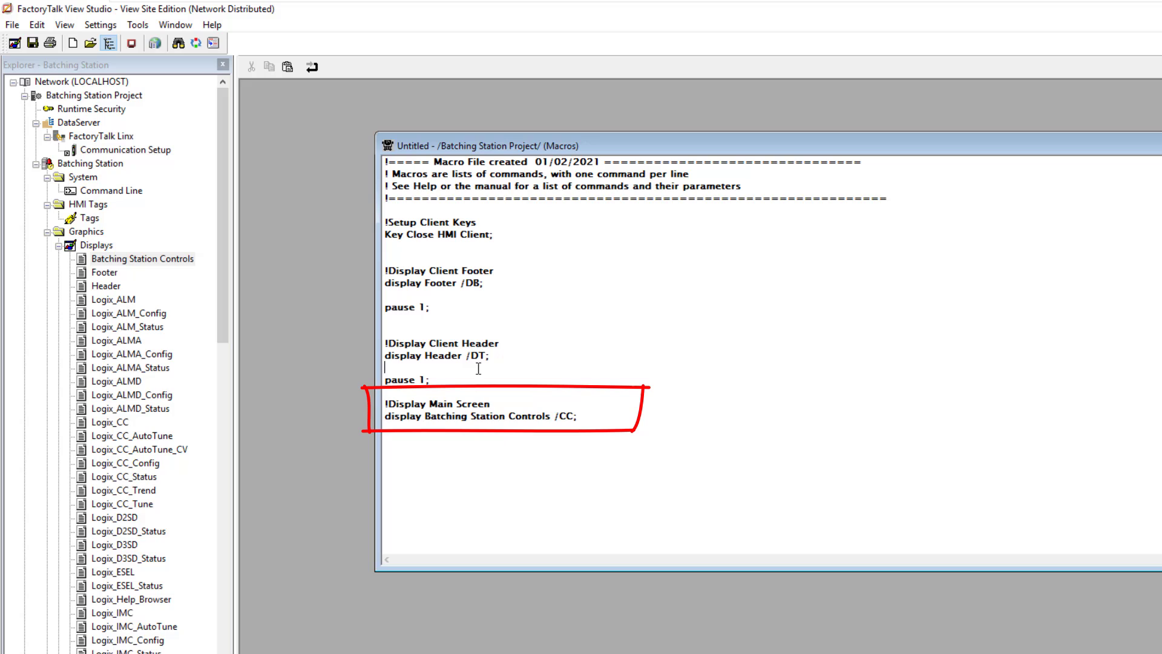
Step: Save the macro under the component name "Client Start"
left_click(33, 43)
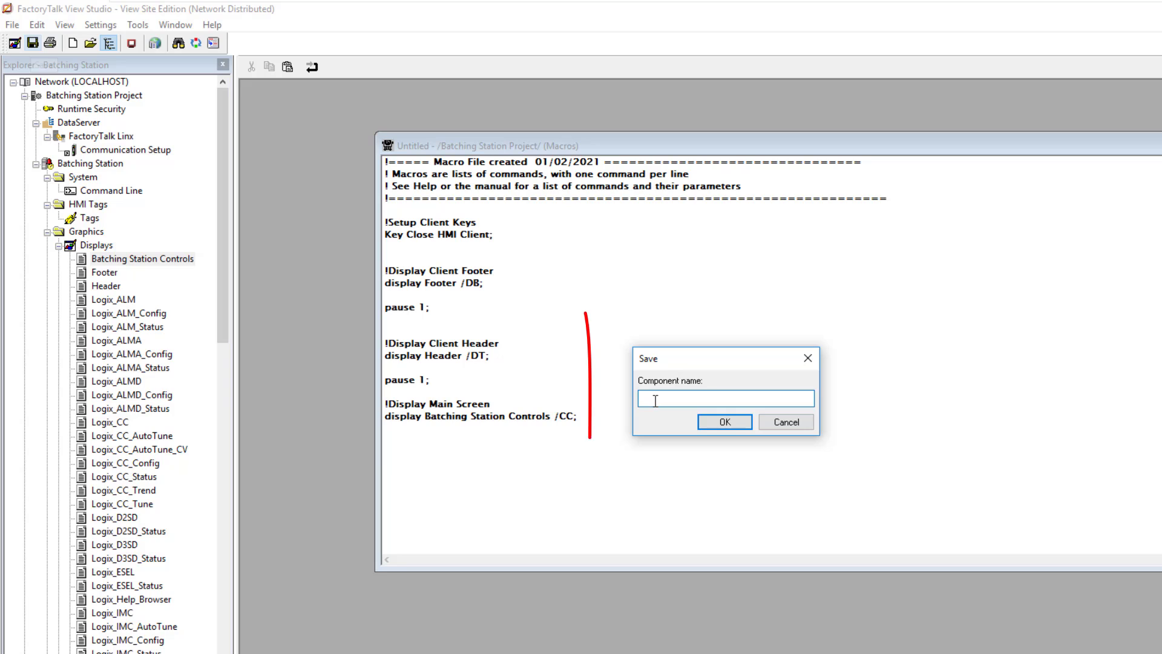
type("CLinet")
key("BackSpace")
key("BackSpace")
key("BackSpace")
key("BackSpace")
key("BackSpace")
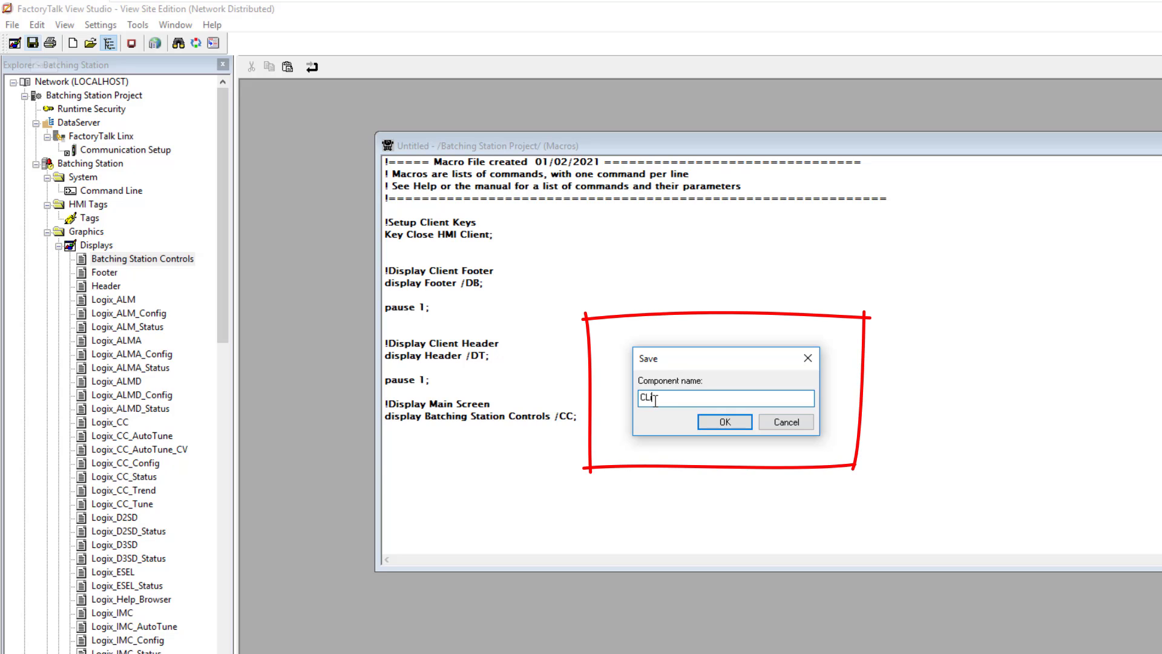
type("lient Start")
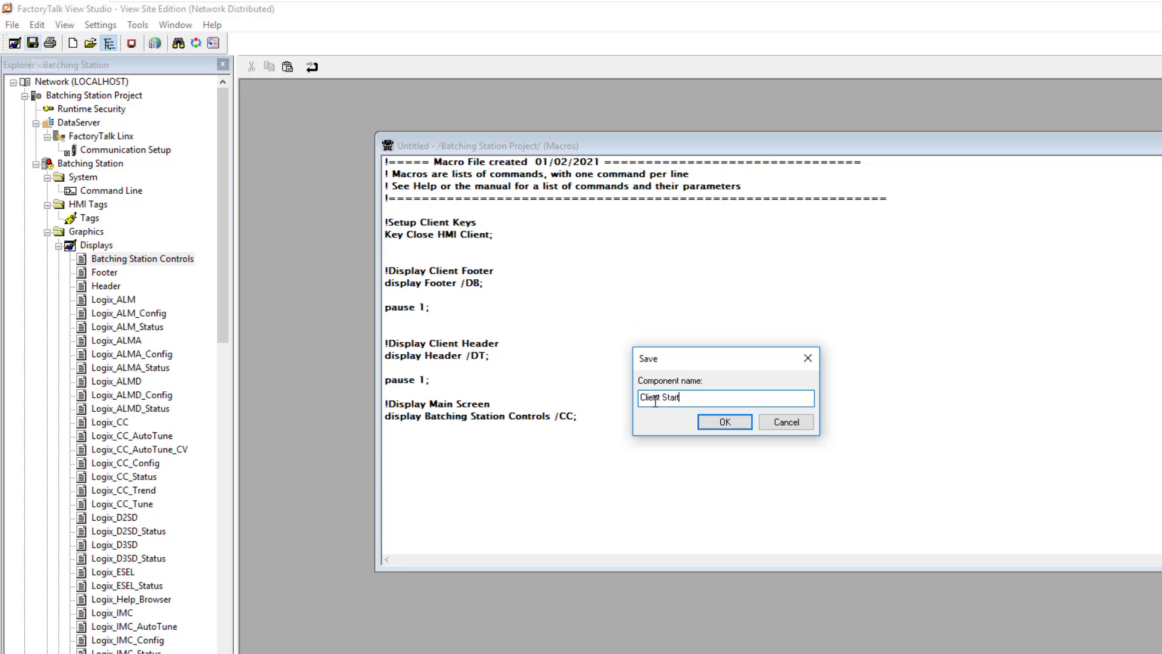
left_click(719, 426)
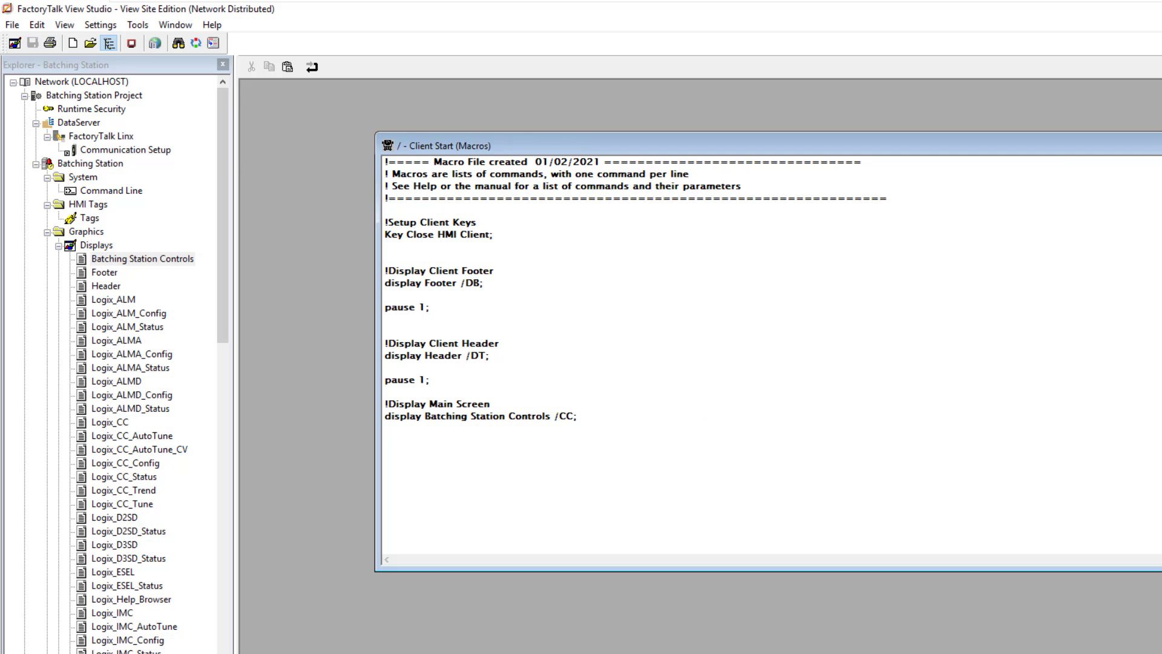
Step: Close the macro, reopen Client Start from the project's macros to check its contents, and close it again
key("ctrl+F4")
left_click_drag(219, 329, 218, 607)
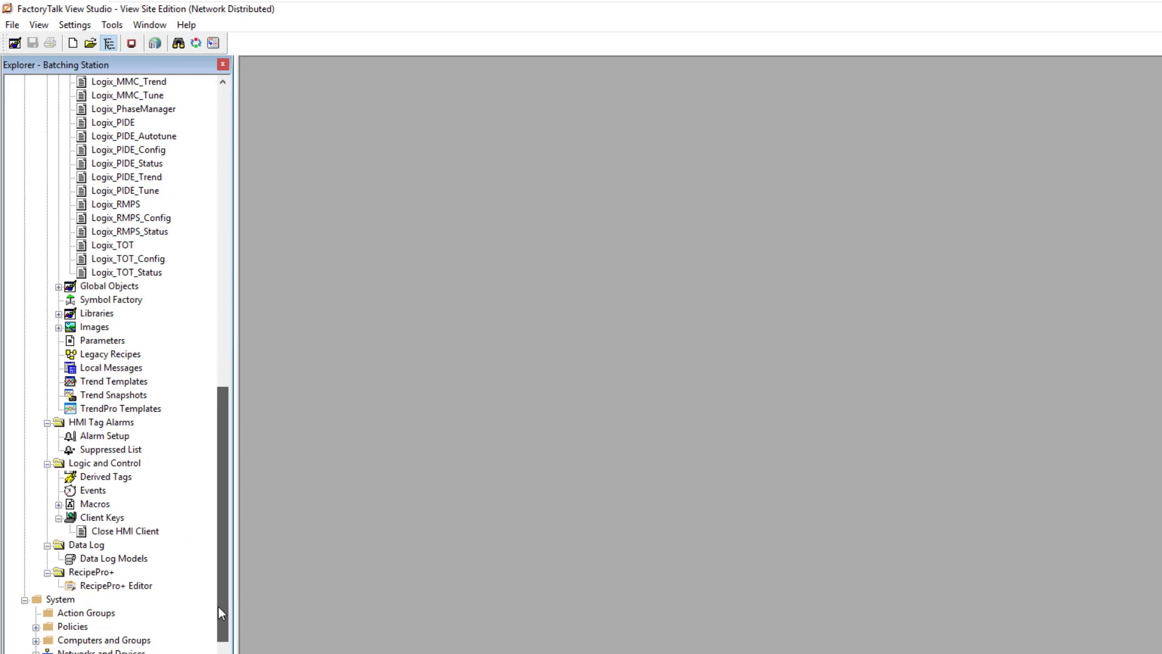
left_click(59, 503)
double_click(116, 519)
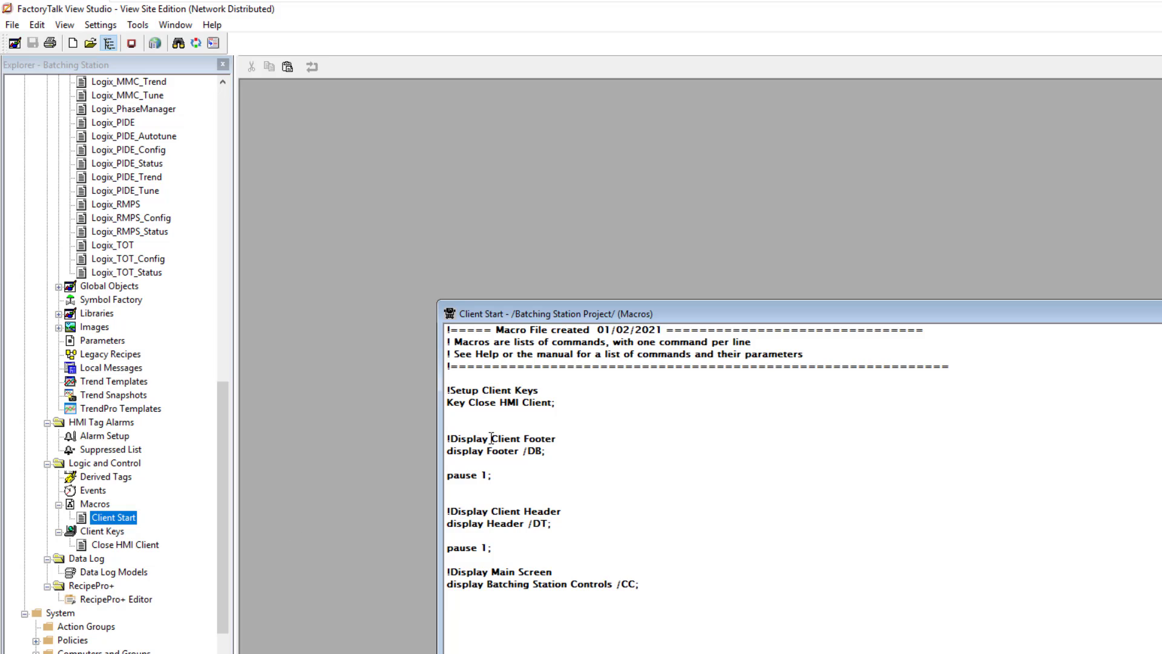
left_click_drag(757, 320, 668, 172)
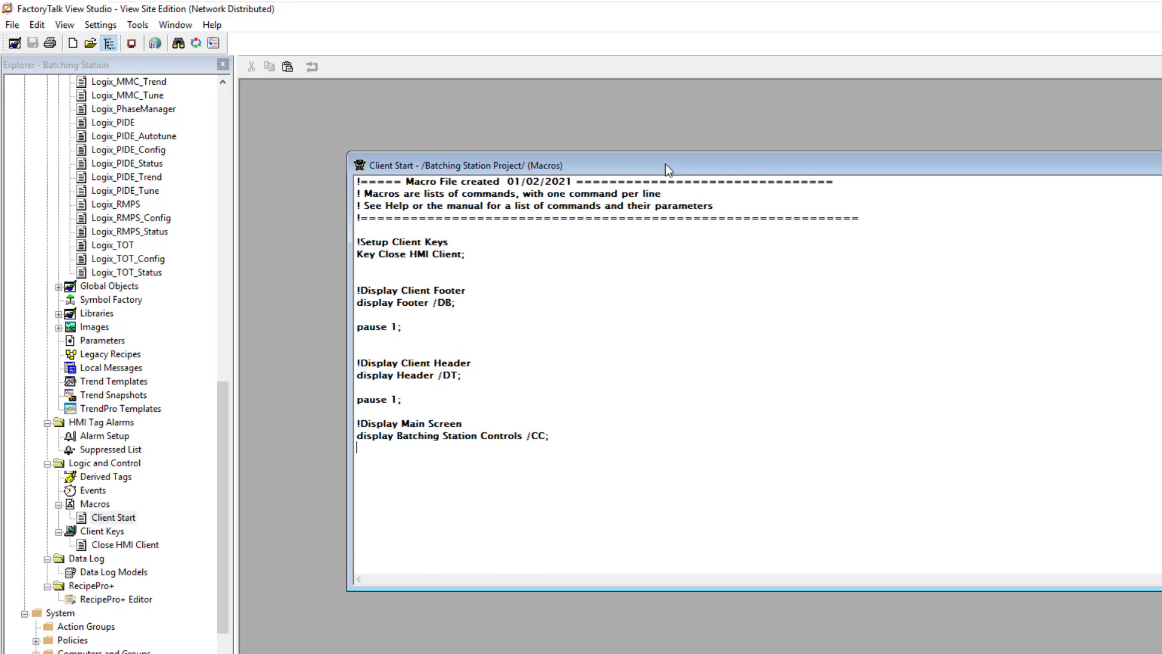
left_click(1154, 159)
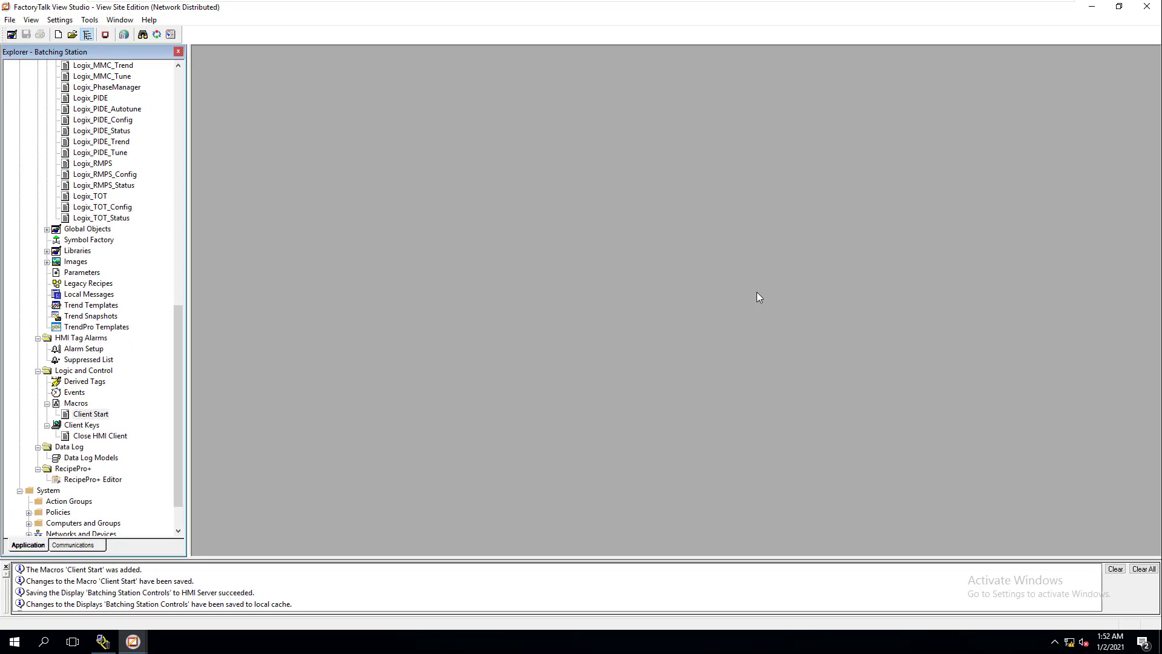
Step: Create a new FactoryTalk View SE Client configuration file named "Batching Station HMI Client", keeping the Desktop store location
left_click(105, 35)
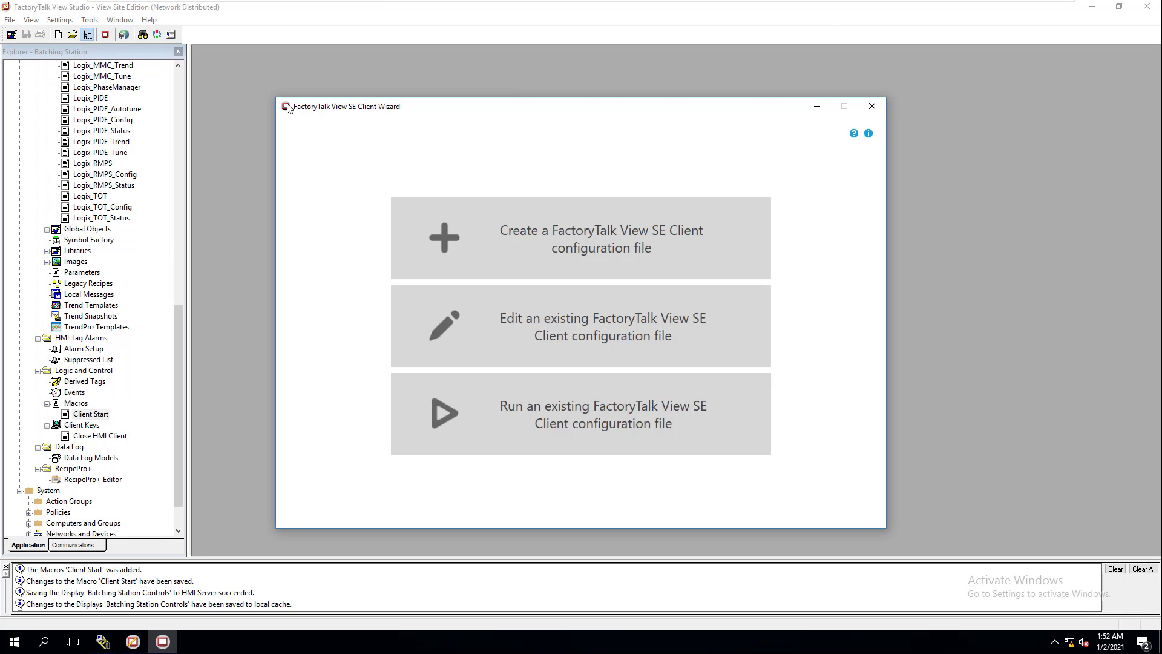
left_click(523, 236)
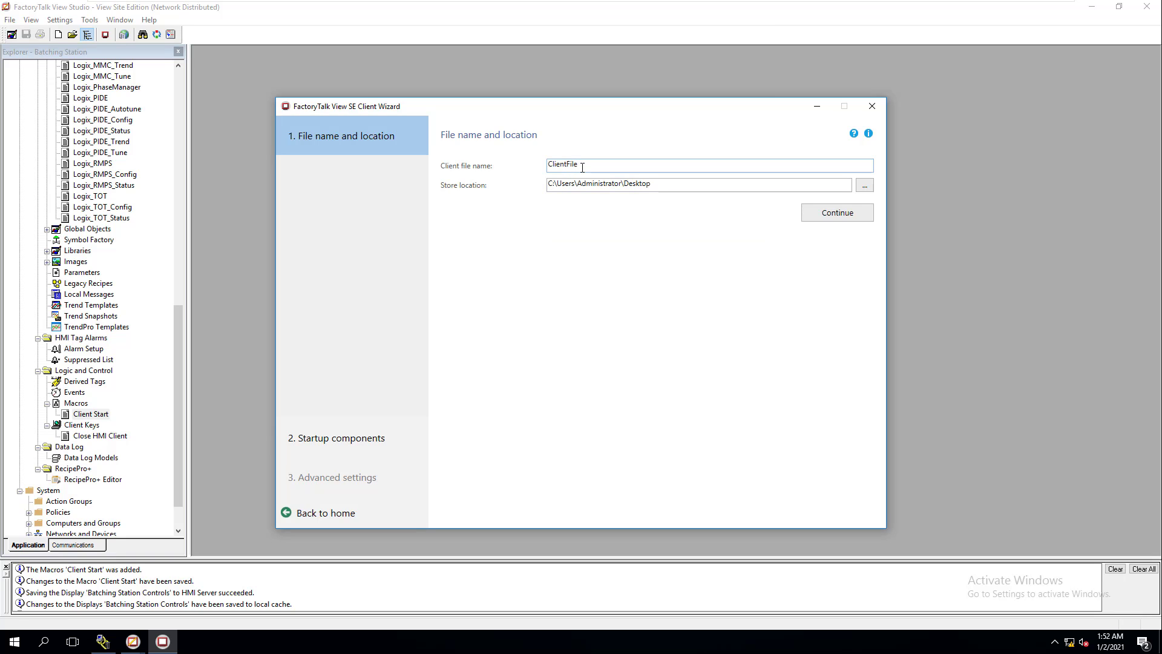
double_click(560, 167)
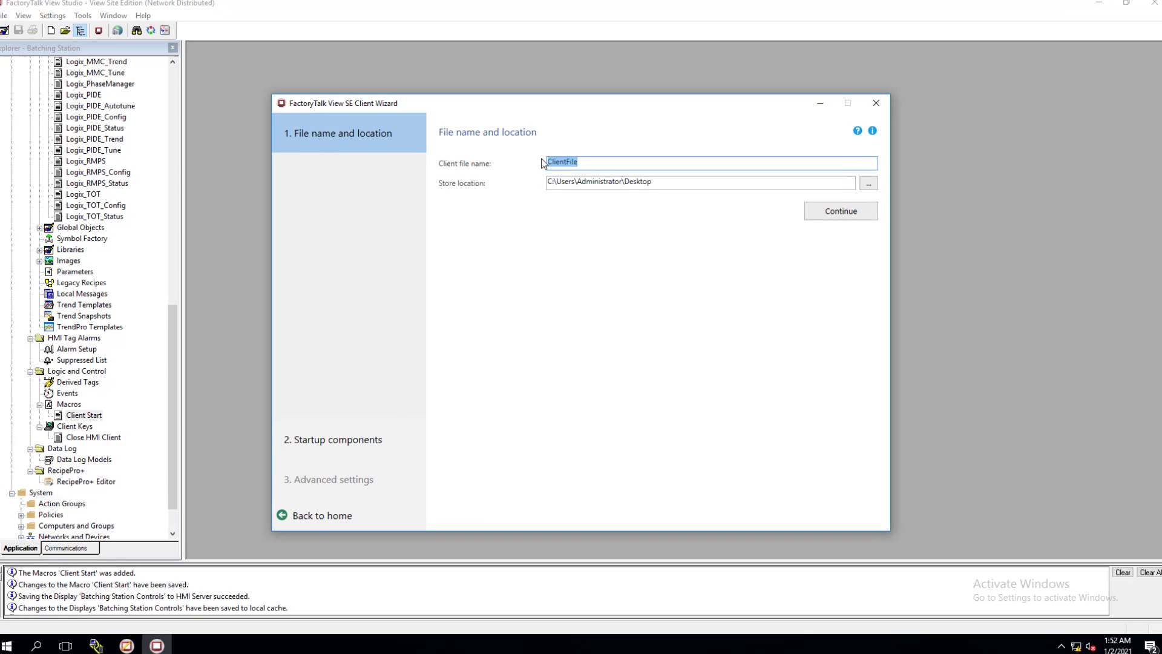
type("Ba")
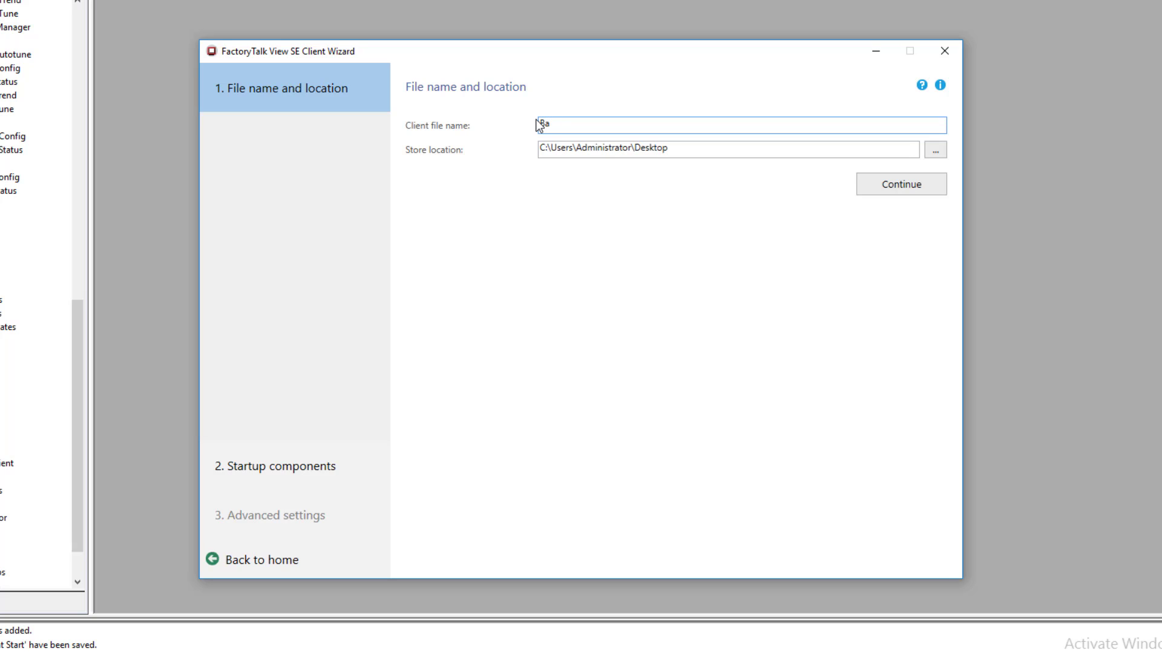
type("tching Station HMI Client")
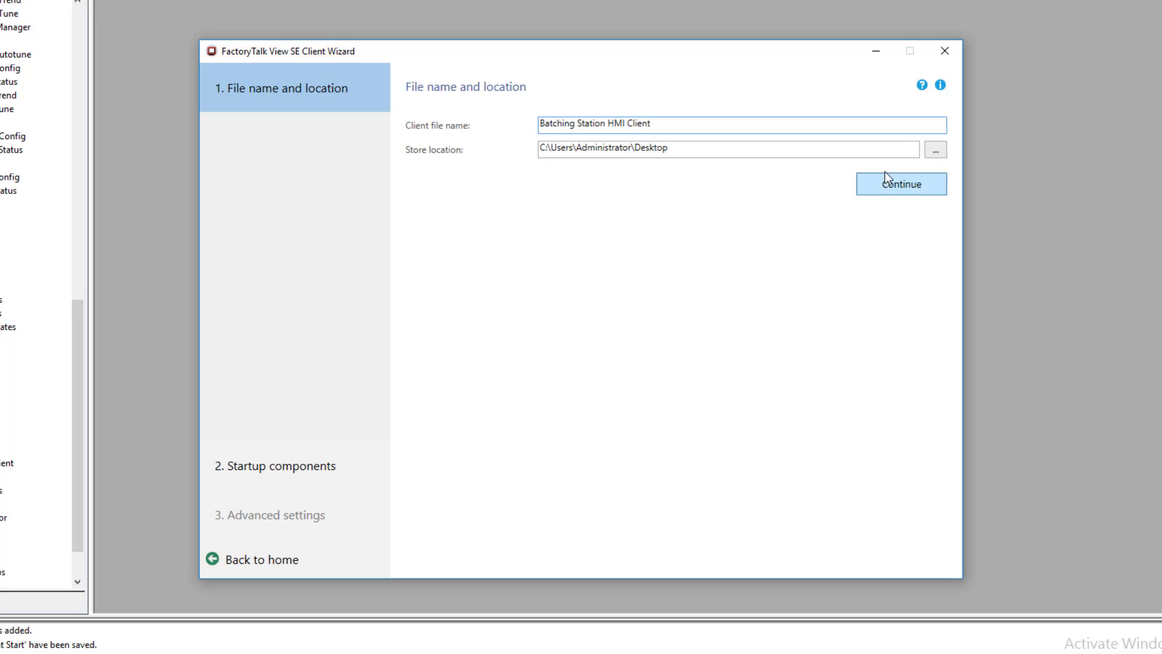
left_click(897, 190)
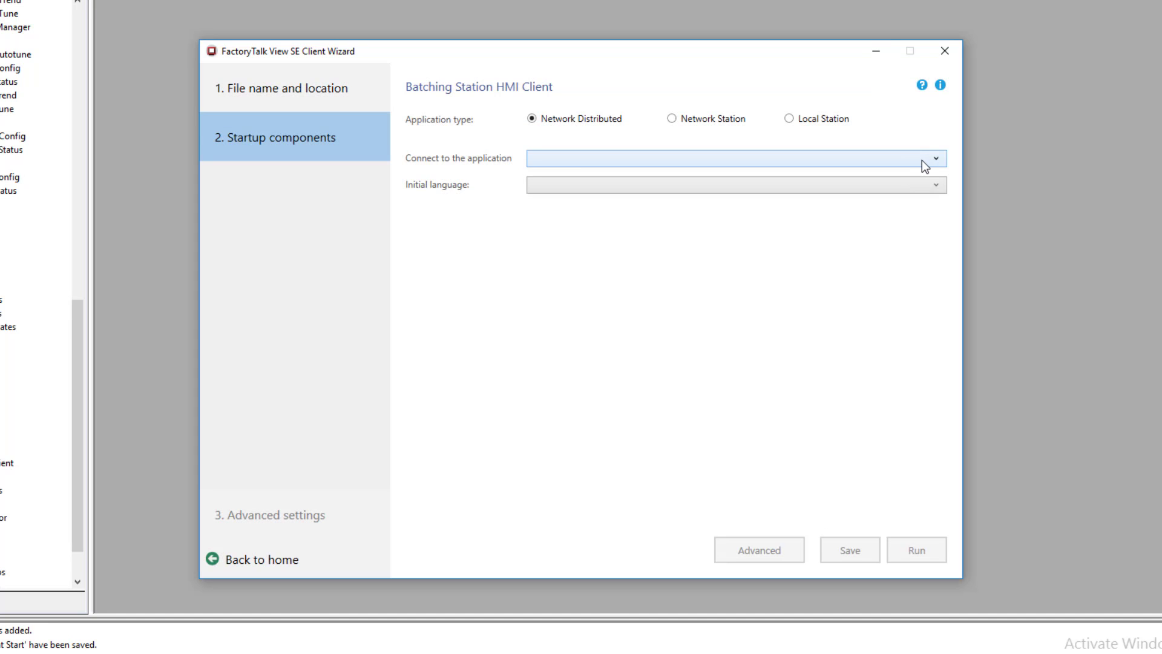
Step: Connect the client to the Batching Station Project application and choose /Batching Station as the HMI server
left_click(922, 160)
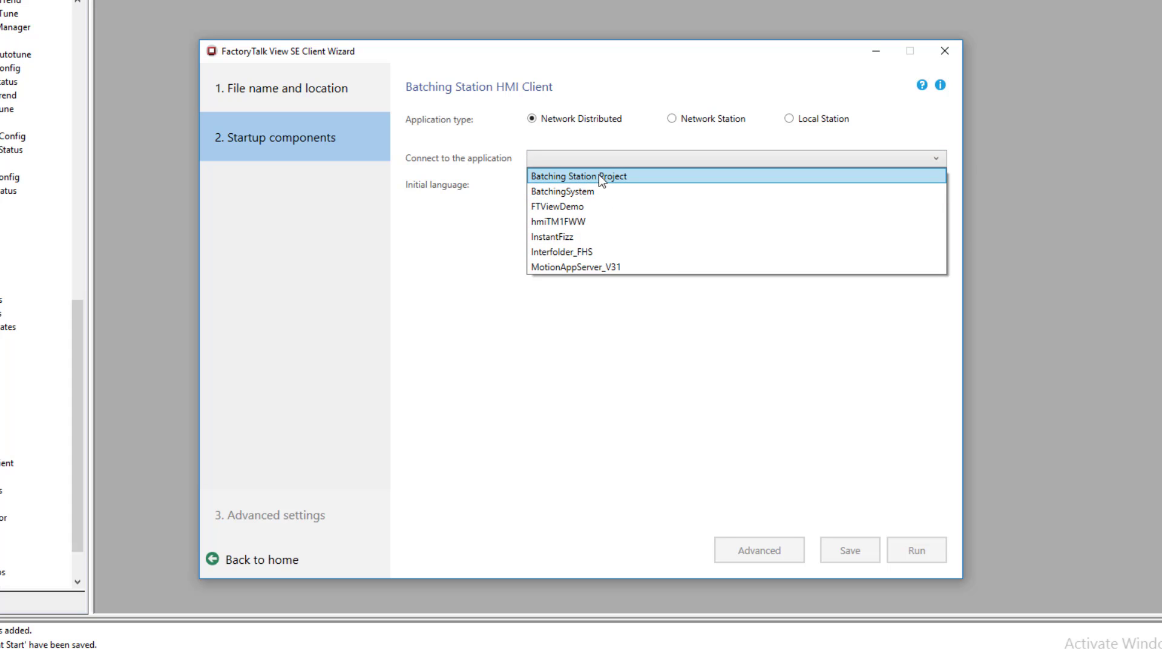
left_click(598, 176)
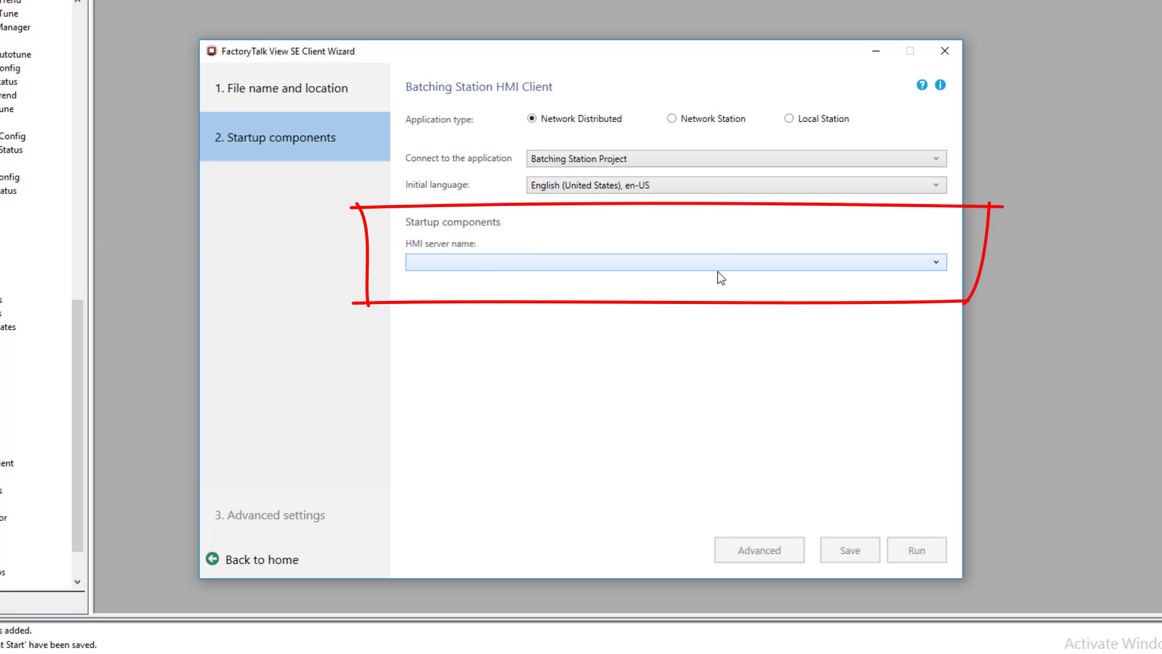
left_click(936, 263)
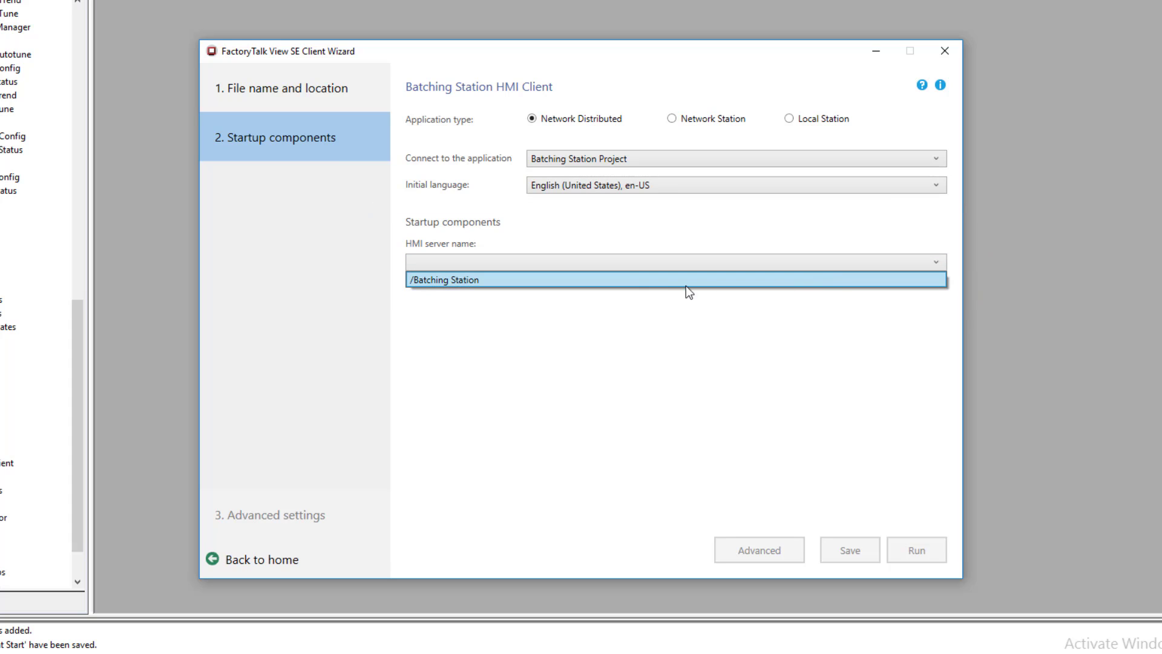
left_click(642, 280)
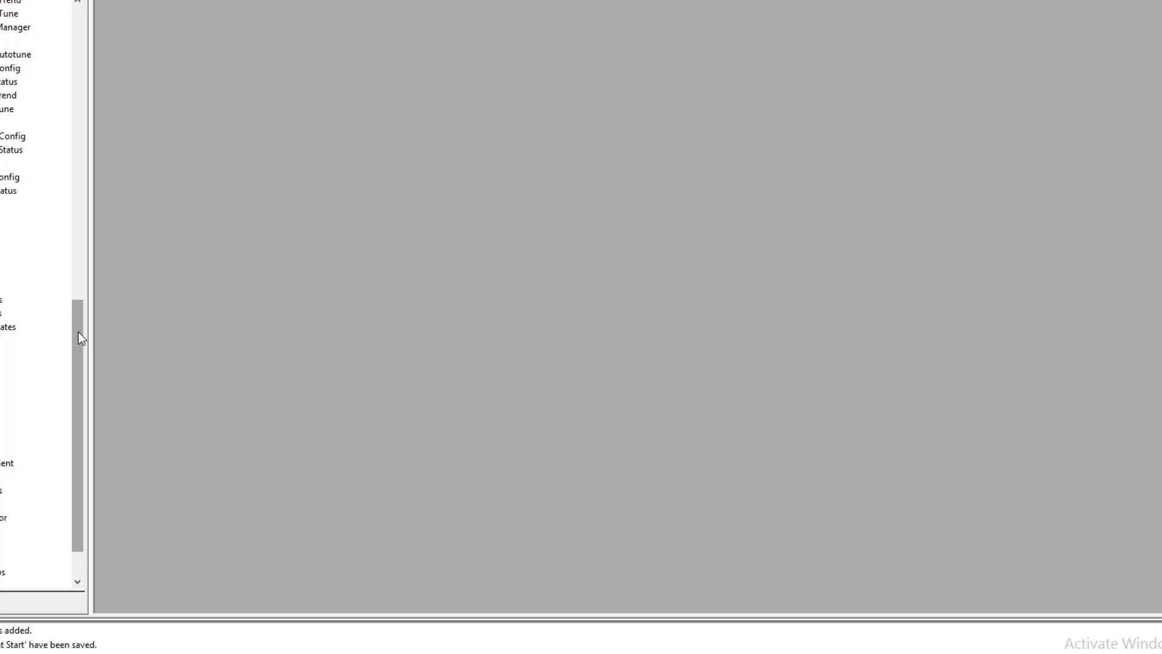
Step: Choose Close HMI Client as the initial client key and Client Start as the startup macro, and save the client configuration
scroll(57, 203, "up", 10)
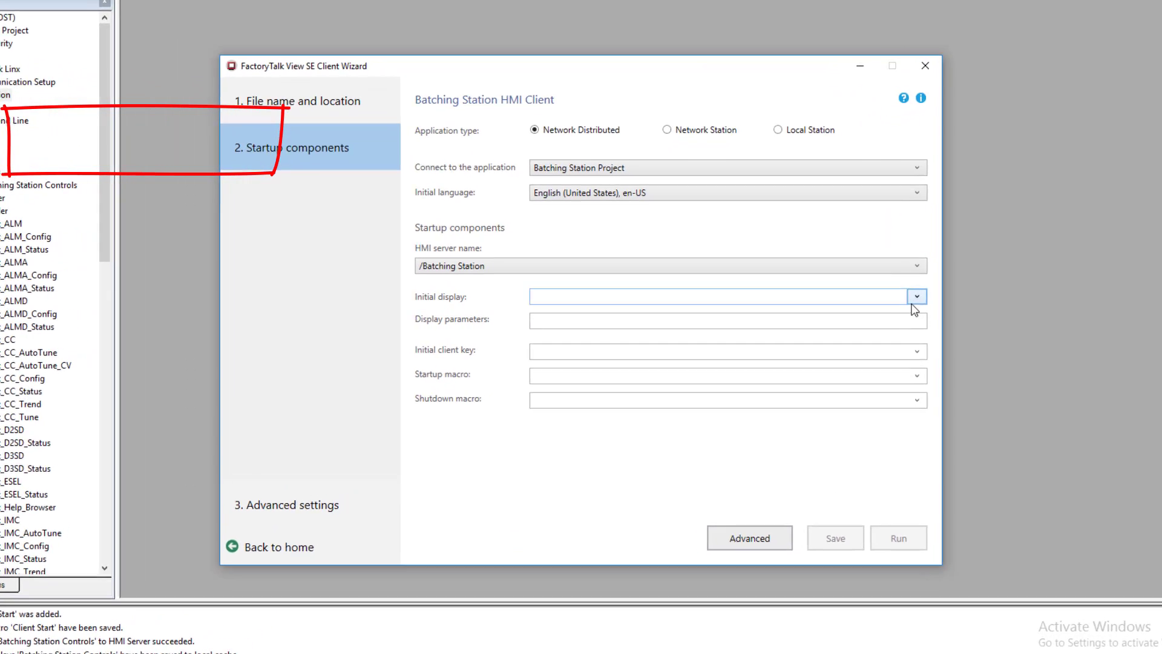
left_click(918, 352)
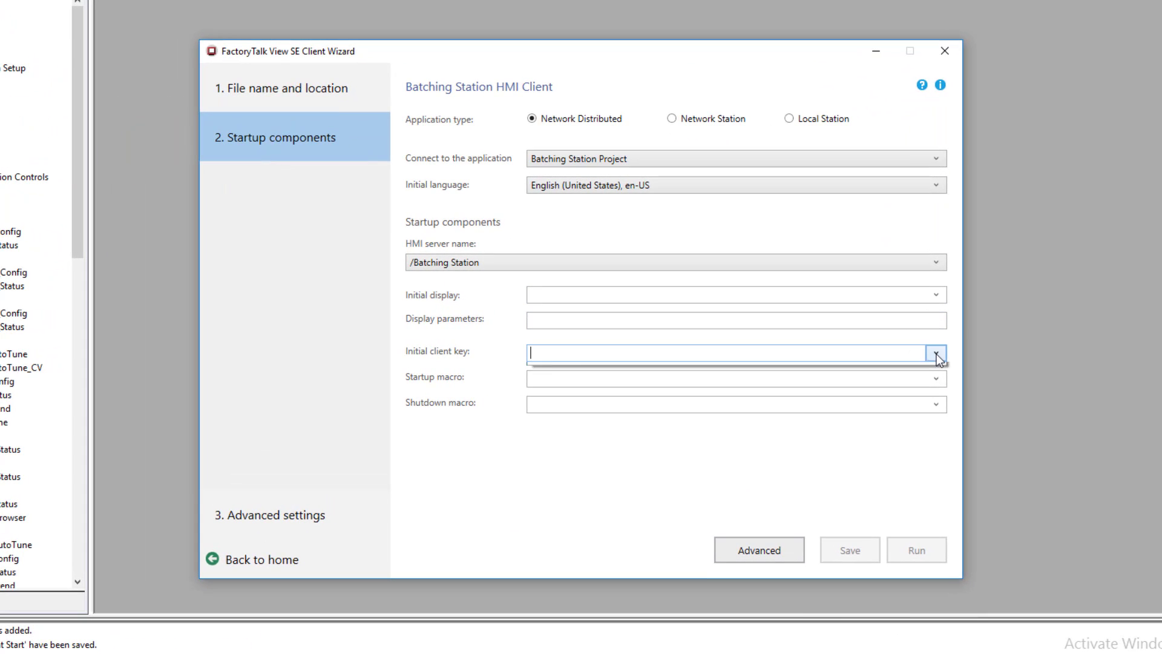
left_click(692, 372)
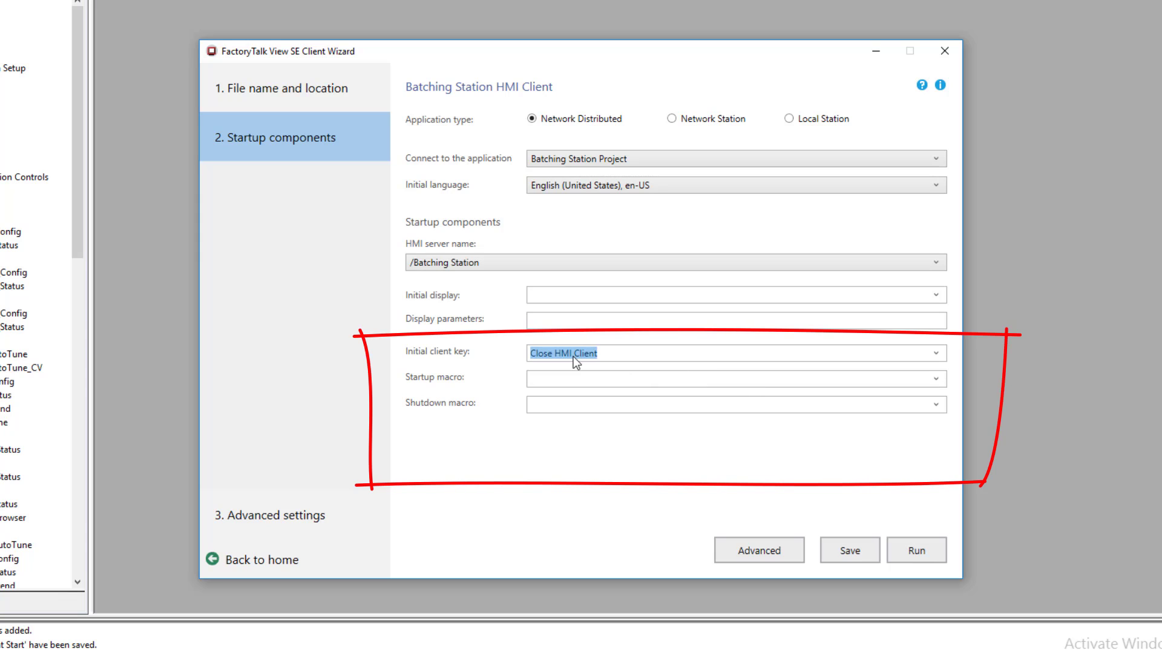
left_click(941, 383)
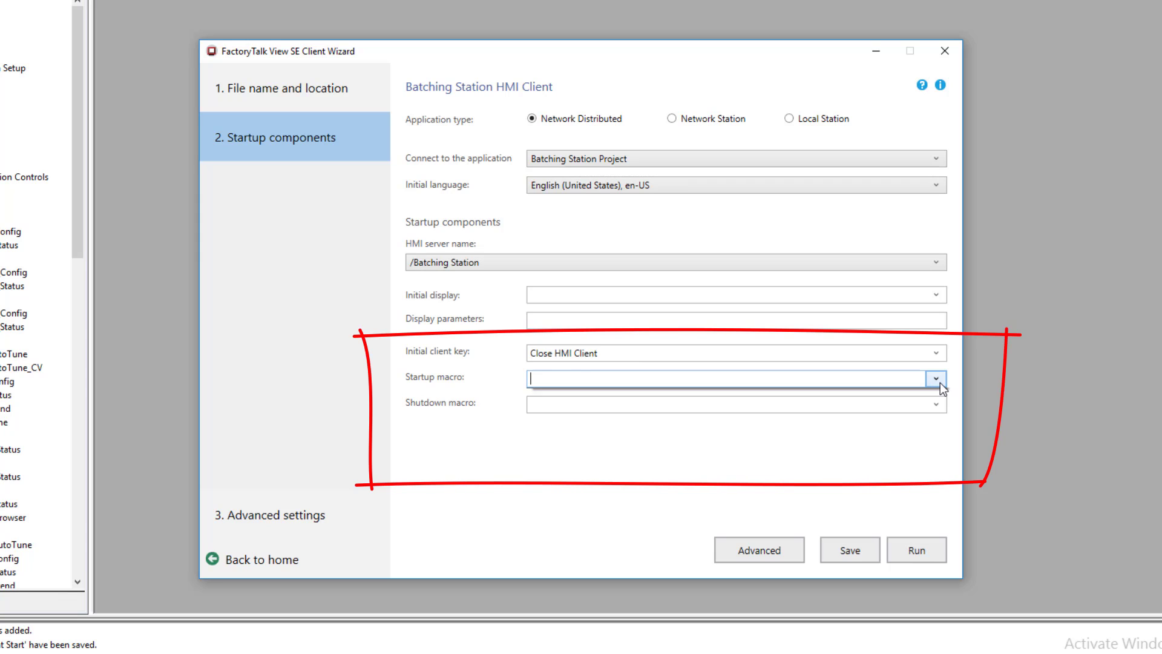
left_click(589, 398)
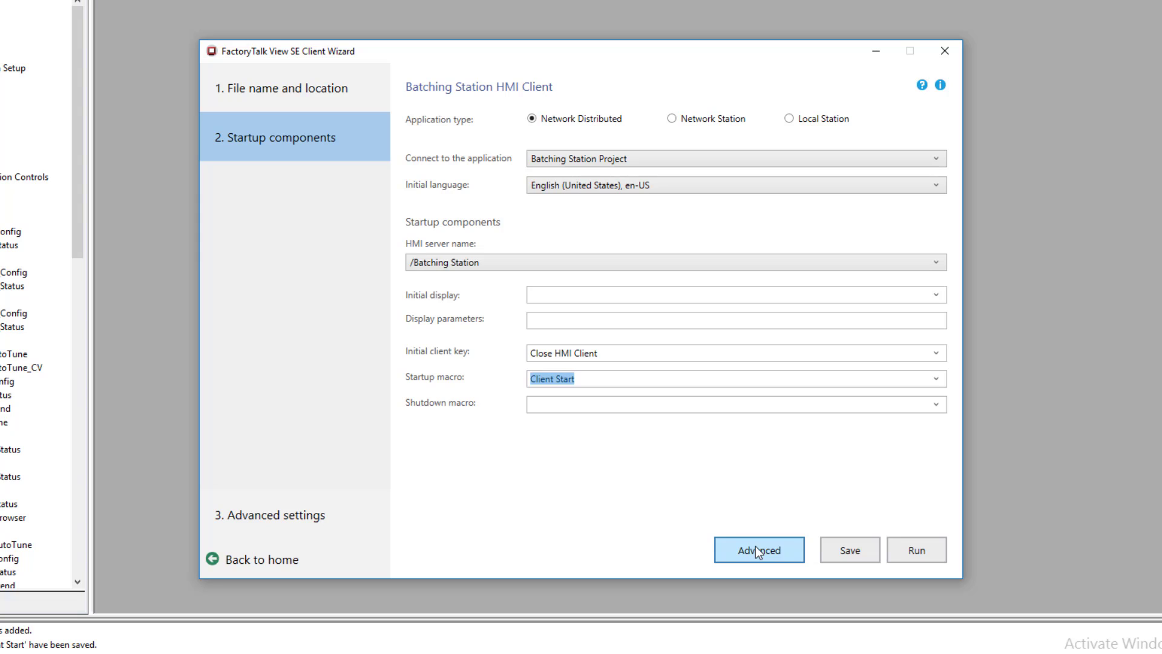
left_click(839, 549)
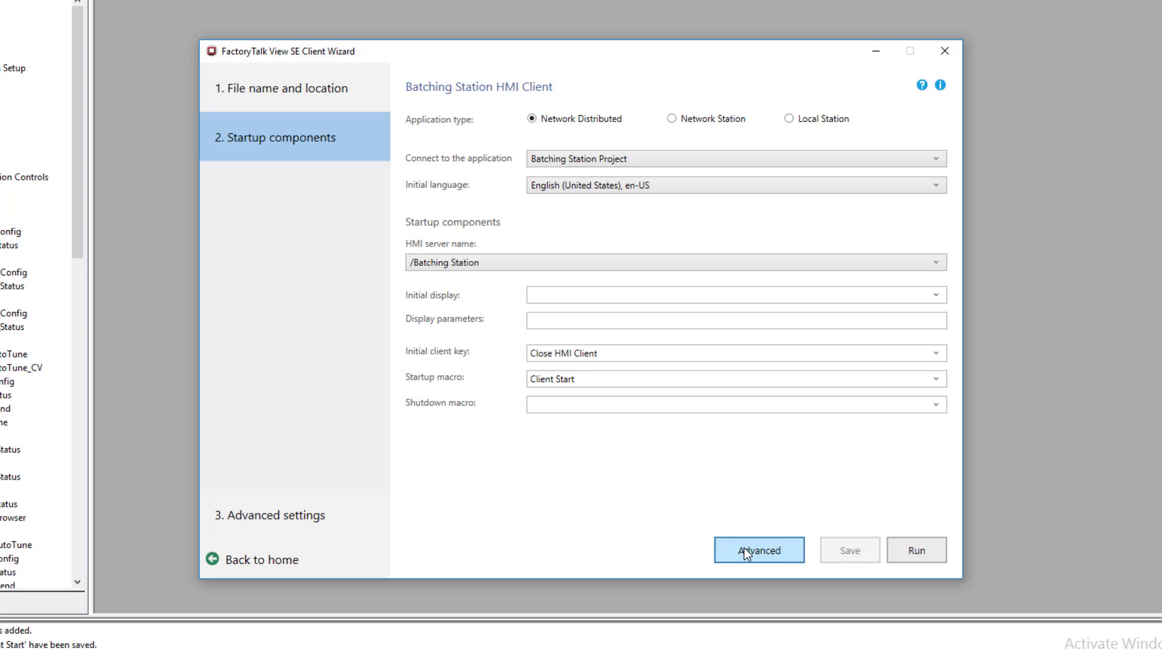
Step: In the advanced client window properties, choose Maximize window, disallow resizing at runtime, and turn off the title bar
left_click(745, 551)
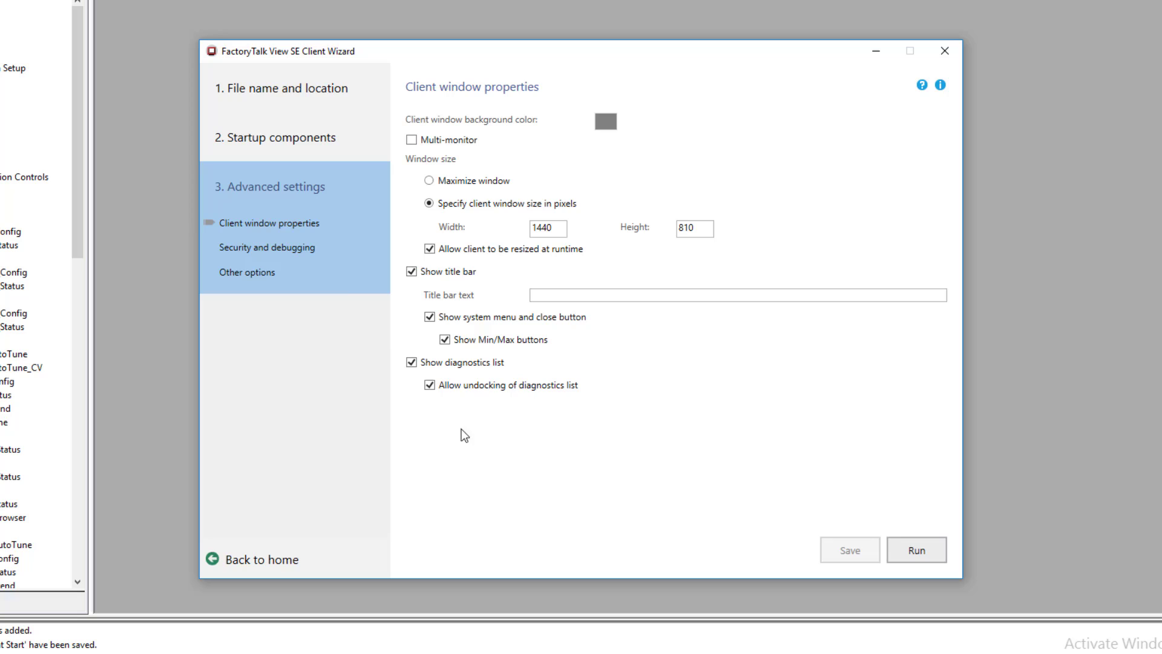
left_click(429, 180)
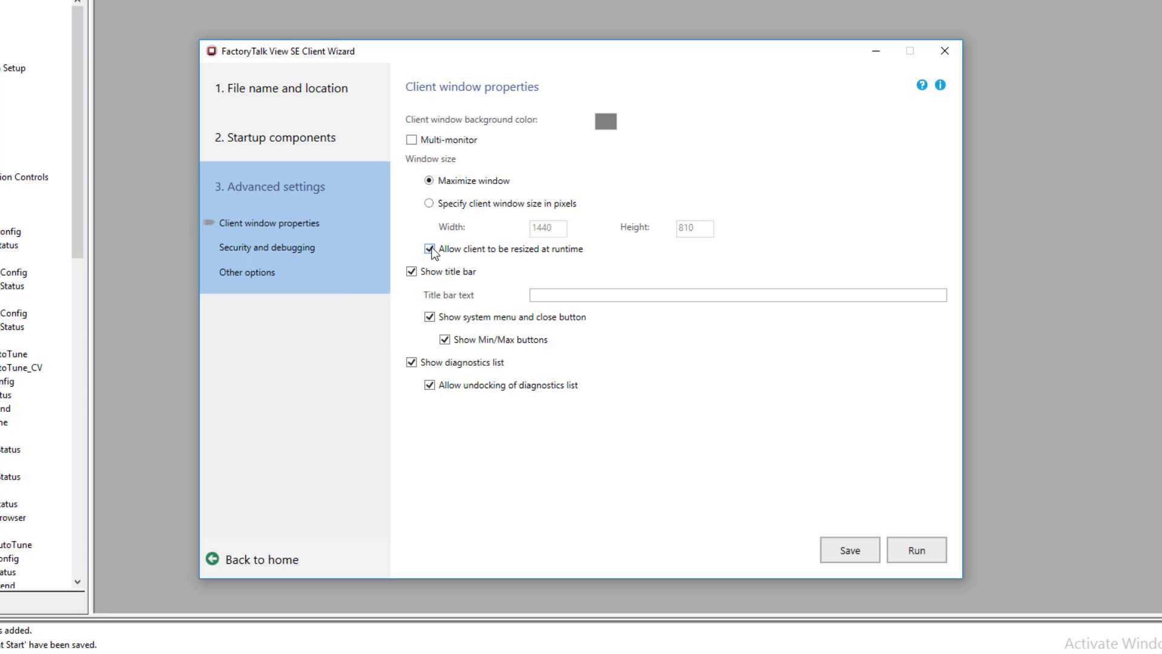
left_click(431, 250)
left_click(412, 272)
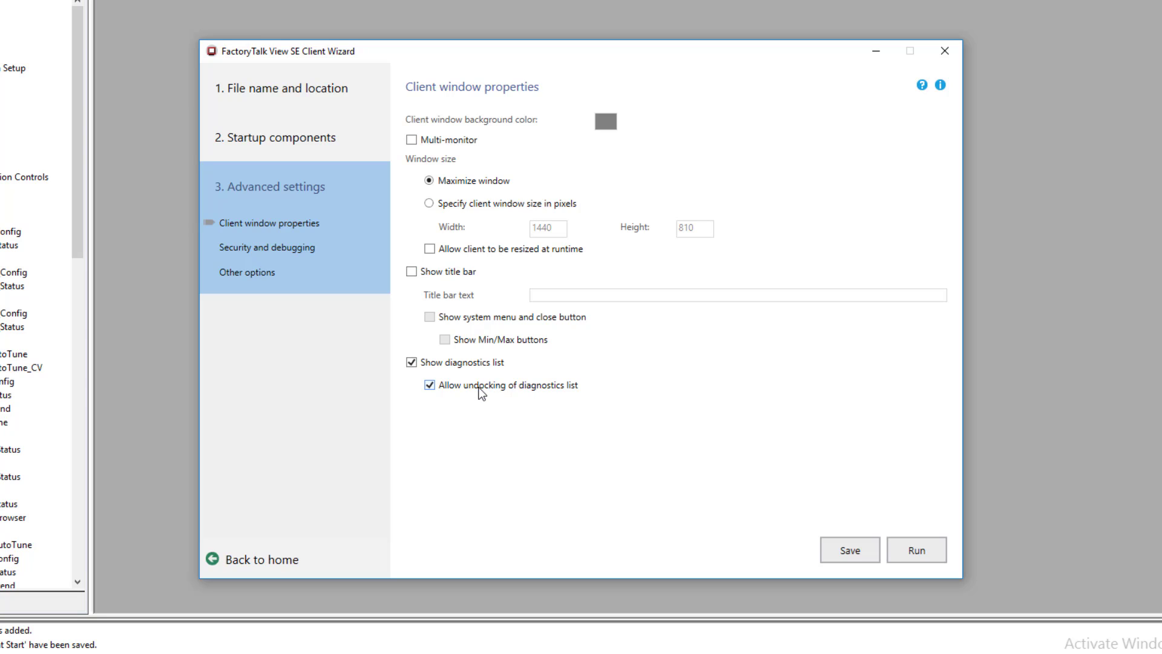
Step: Disable auto logout in the security settings, open the other advanced options, and save the client configuration
left_click(292, 248)
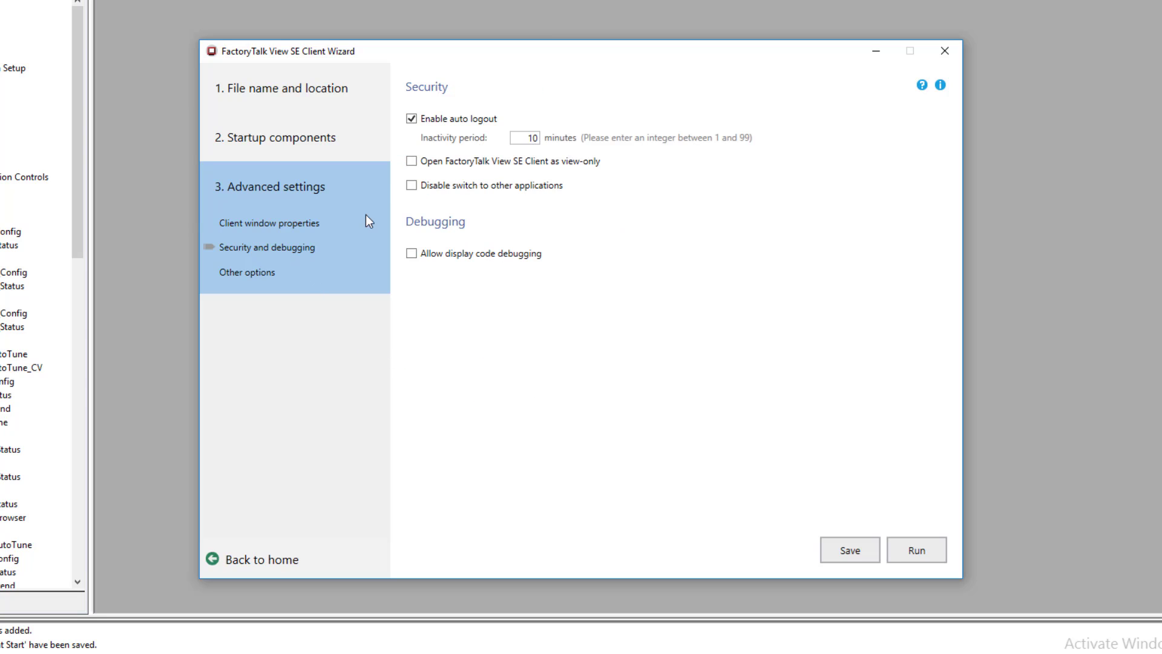
left_click(412, 119)
left_click(267, 272)
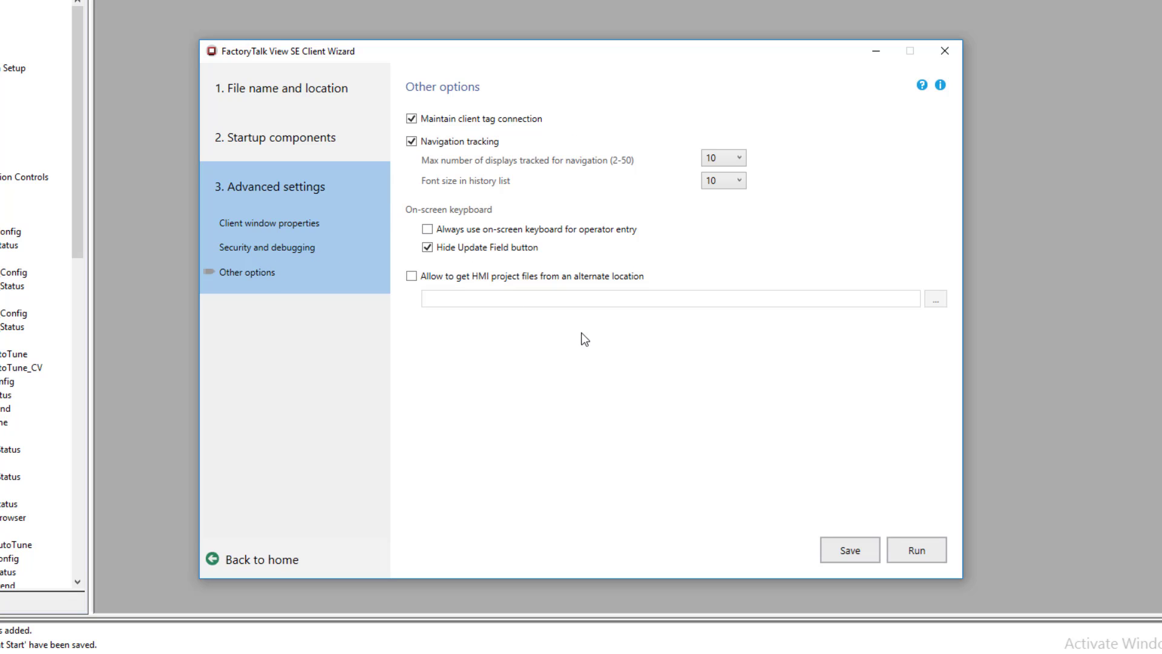
left_click(853, 544)
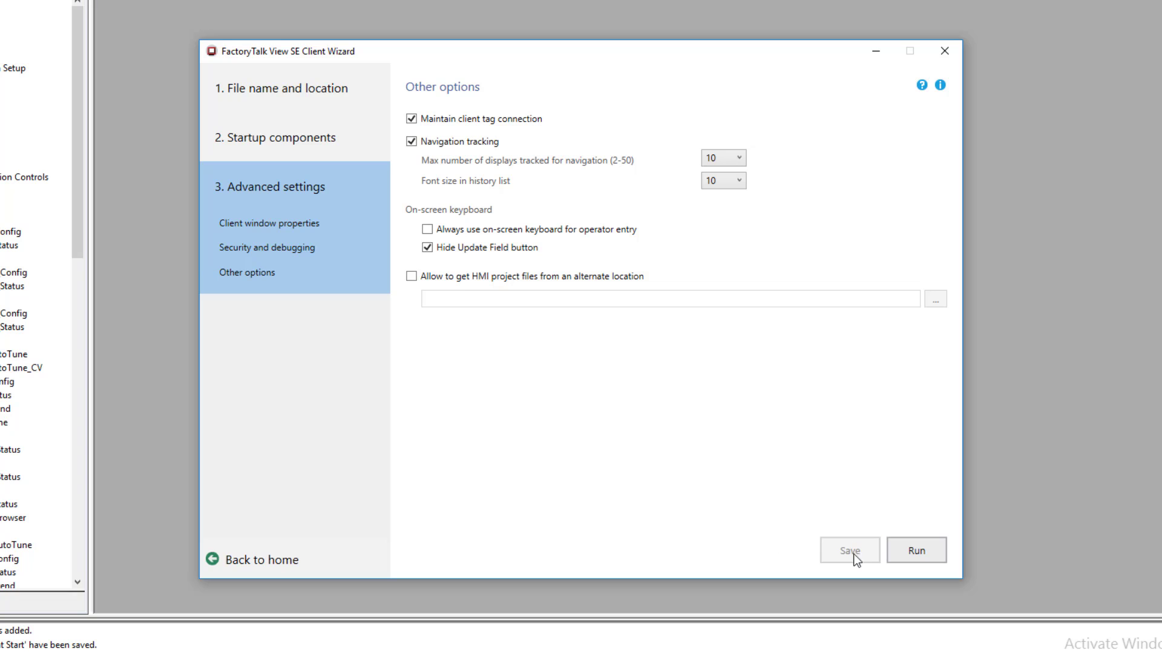
Step: Run the Batching Station HMI Client, view its running displays in full, and close the client
left_click(906, 551)
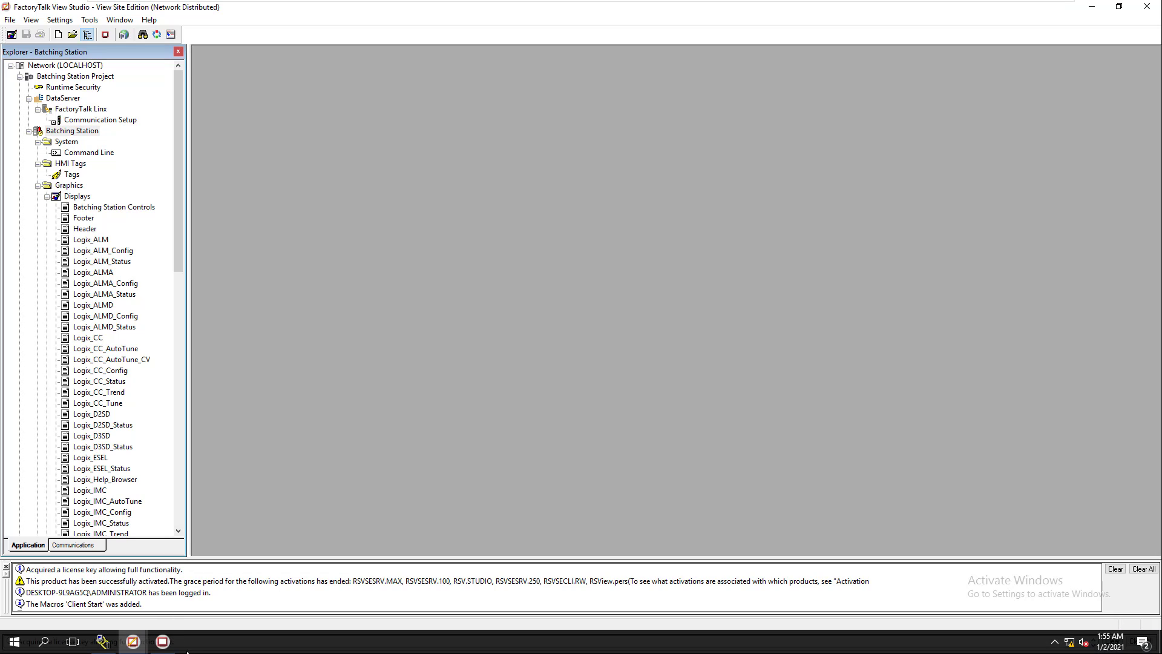
left_click(160, 642)
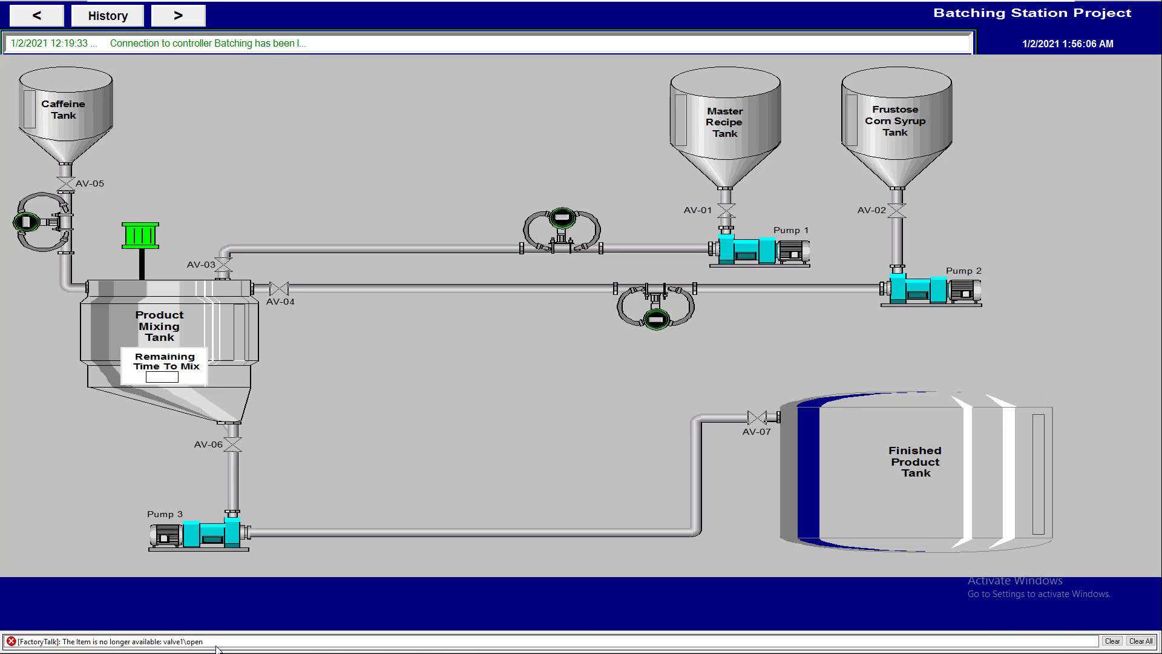
key("alt+F4")
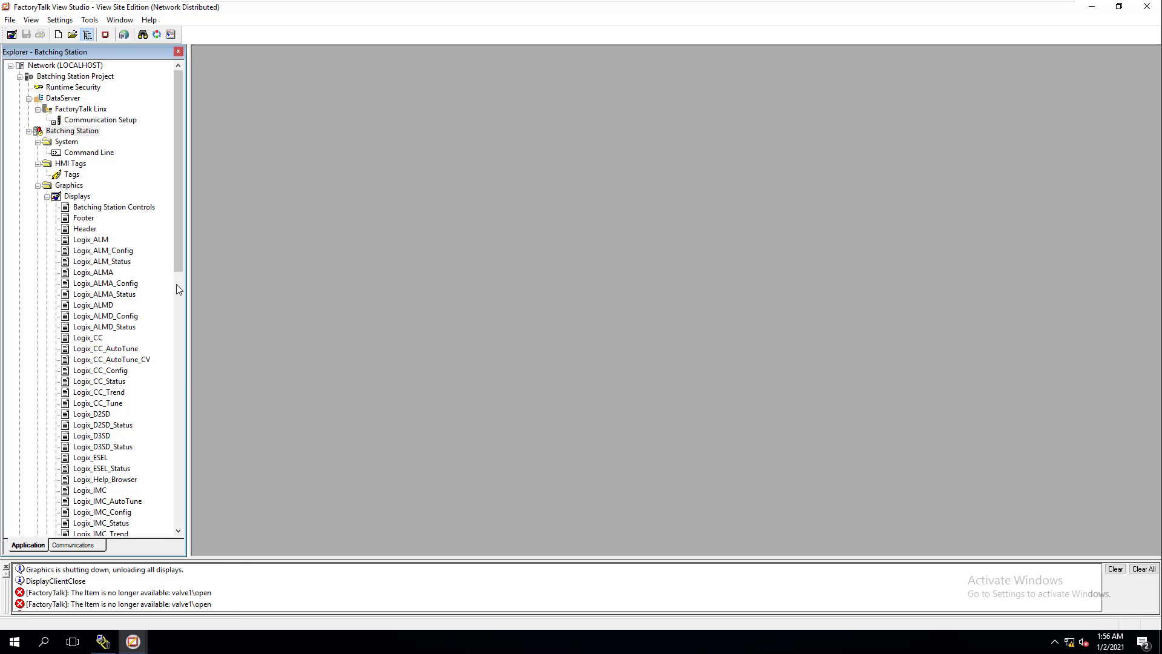
Step: Open the Close HMI Client key definition under Client Keys to check its key and press action, and cancel it
scroll(176, 287, "down", 19)
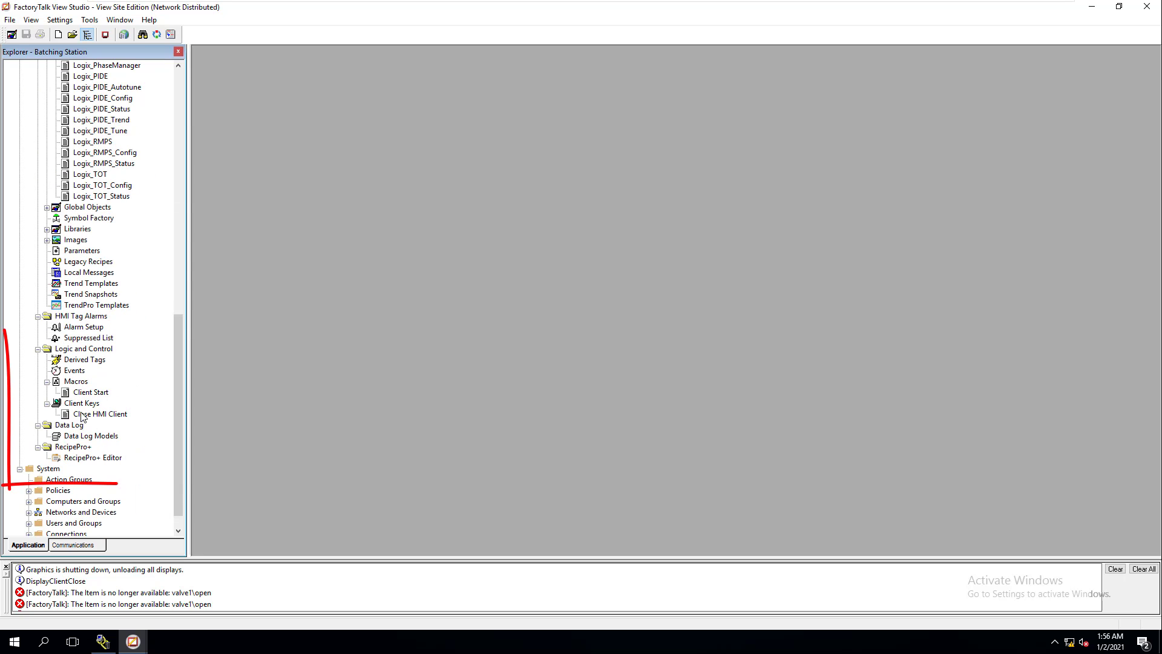
double_click(91, 414)
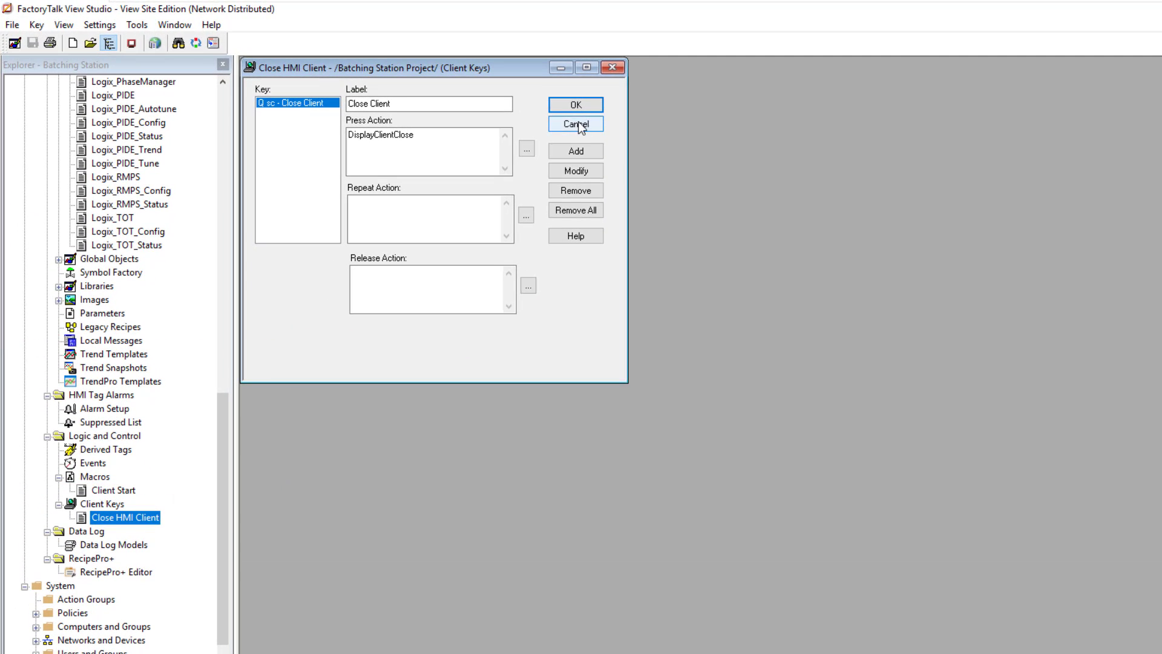
left_click(578, 124)
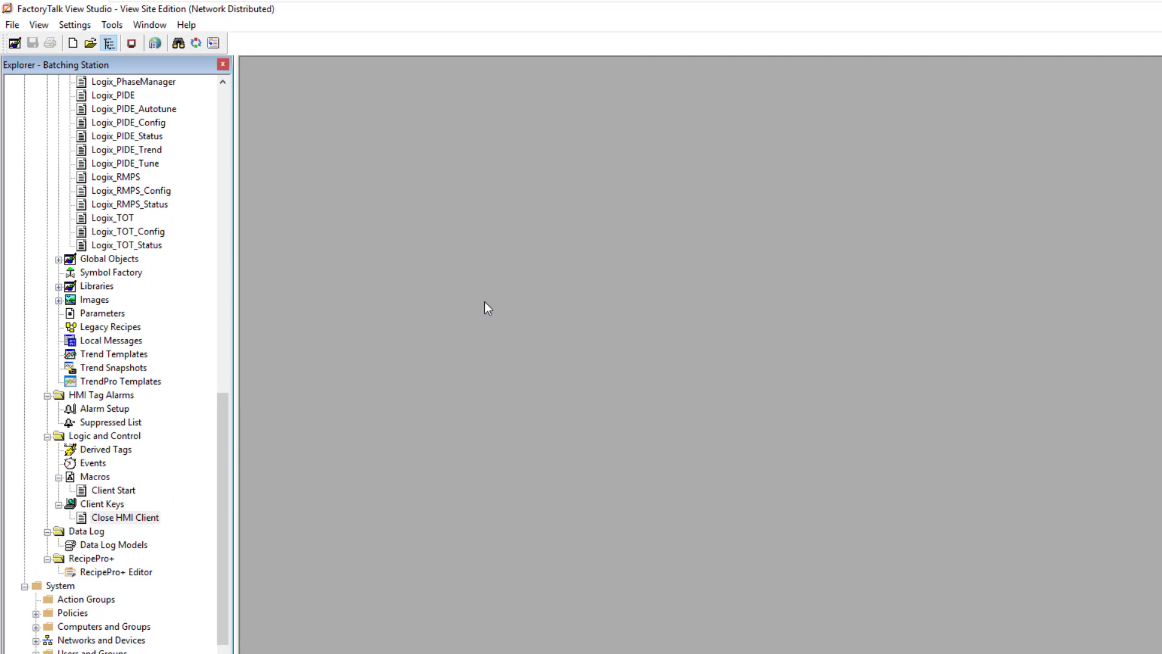
Step: Reopen the existing Batching Station HMI Client configuration for editing and review its advanced window properties and startup components
left_click(134, 44)
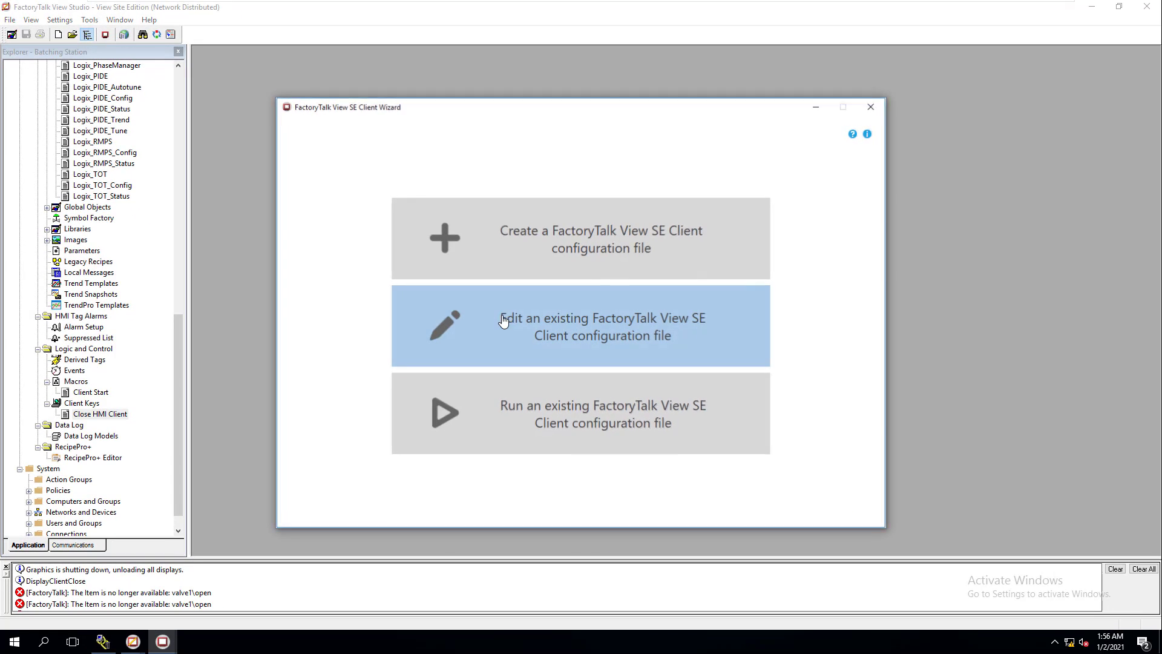
left_click(519, 329)
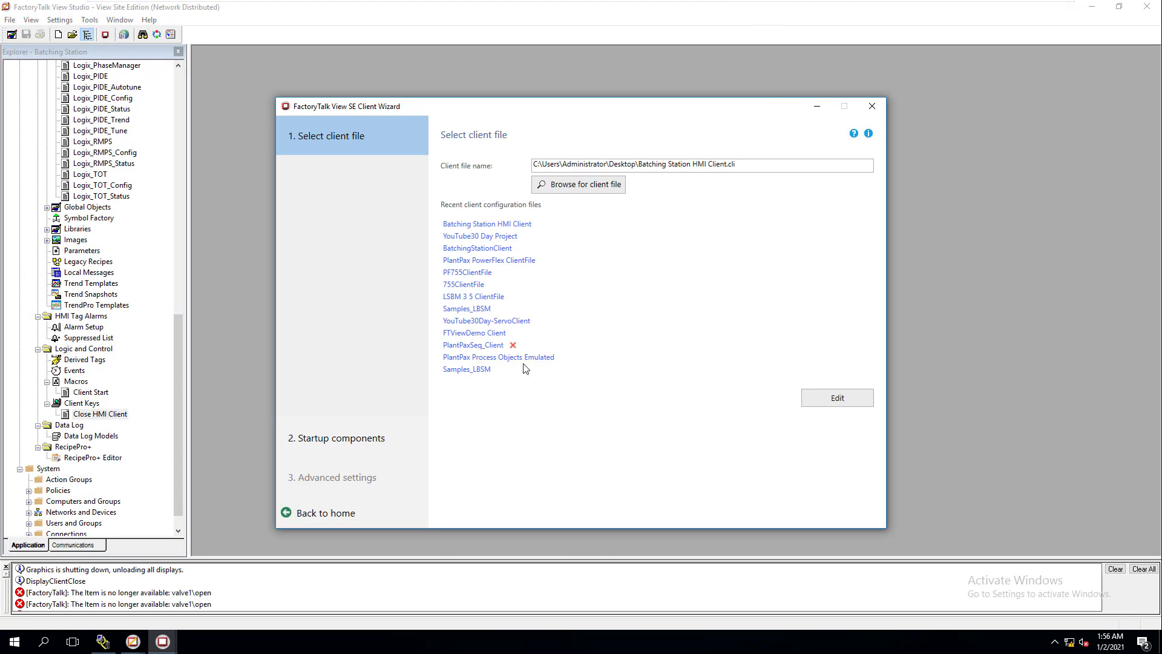
left_click(492, 227)
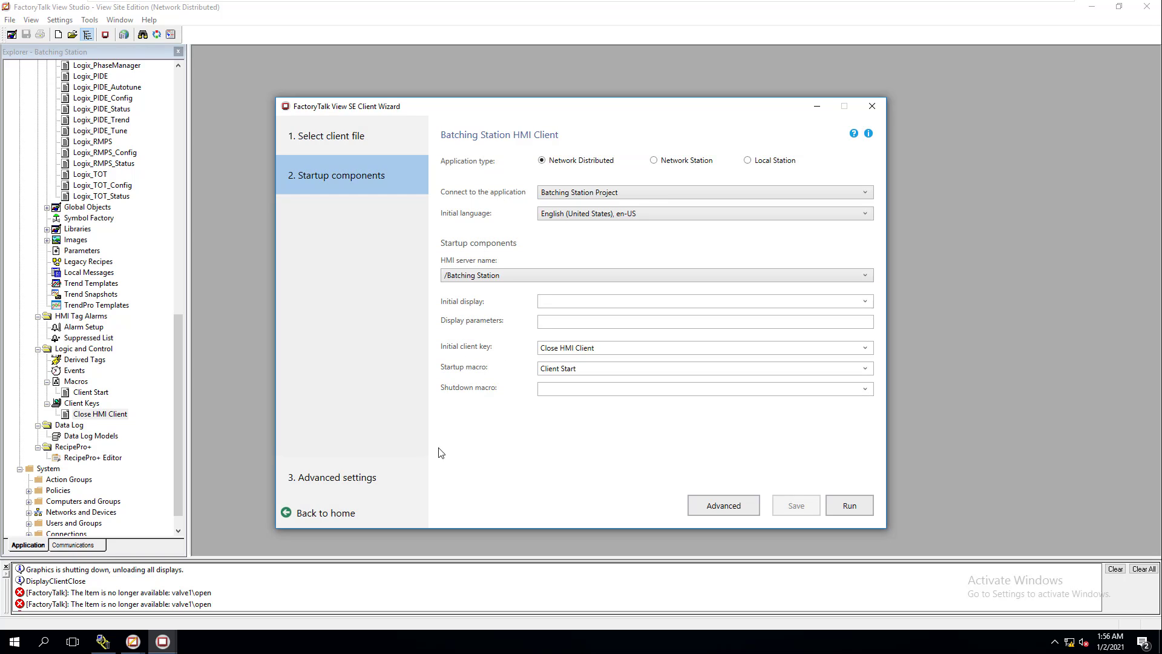
left_click(349, 478)
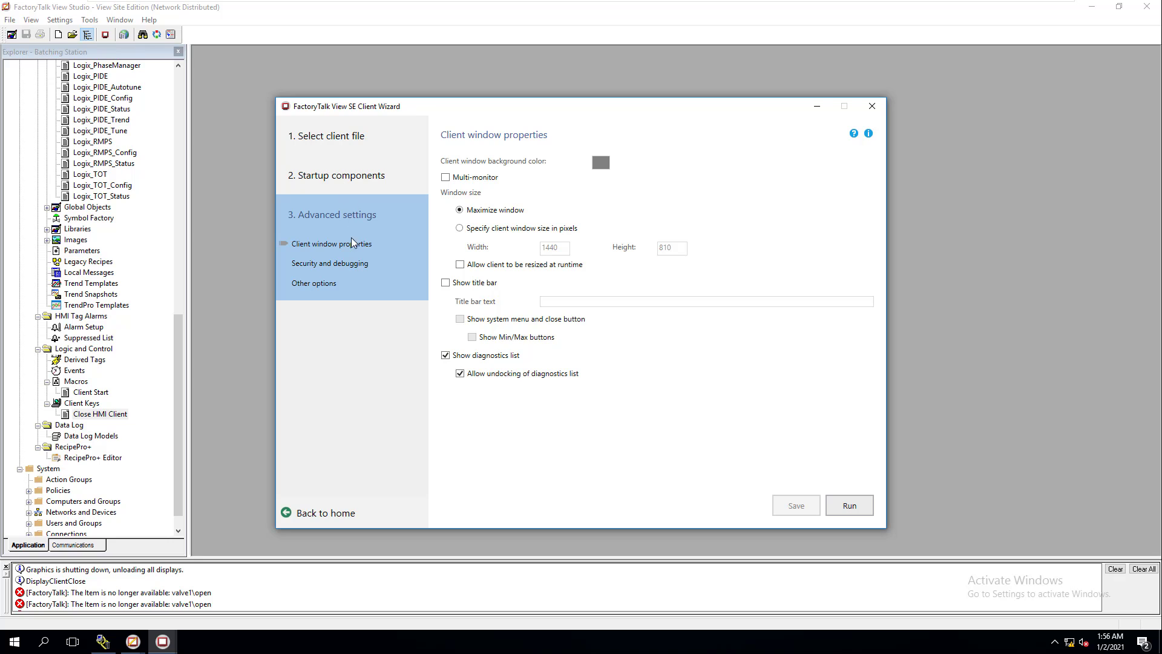
left_click(354, 177)
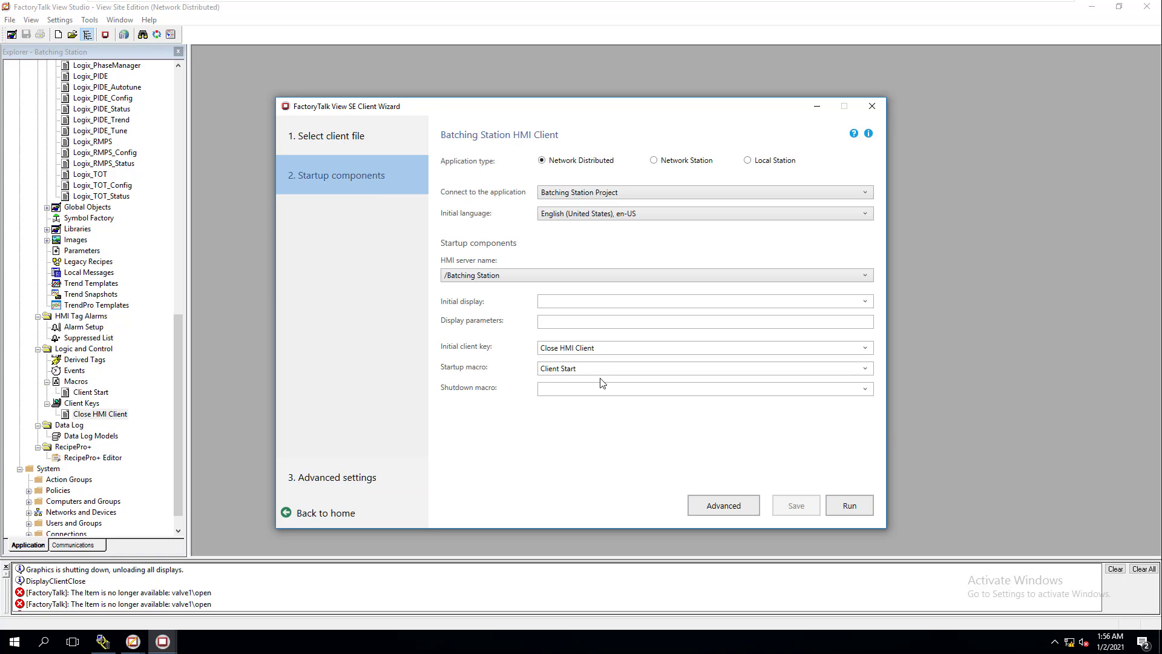
left_click_drag(581, 369, 539, 368)
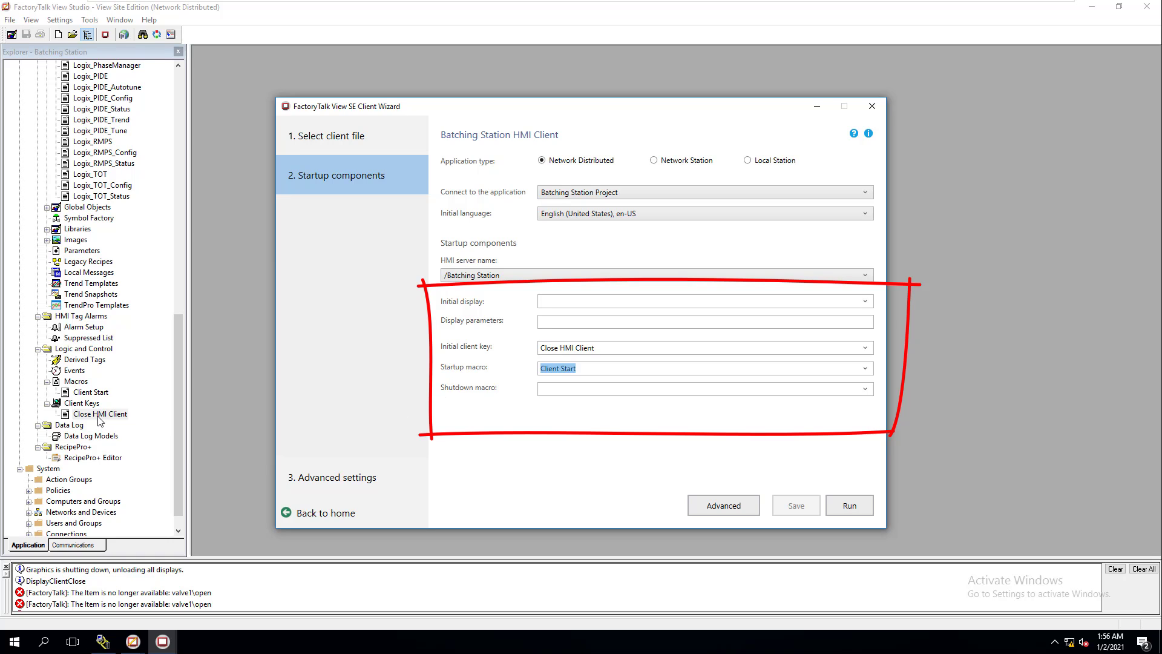
Step: Review the Client Start macro and the Close HMI Client key definition against the client's startup components, closing each one
double_click(91, 392)
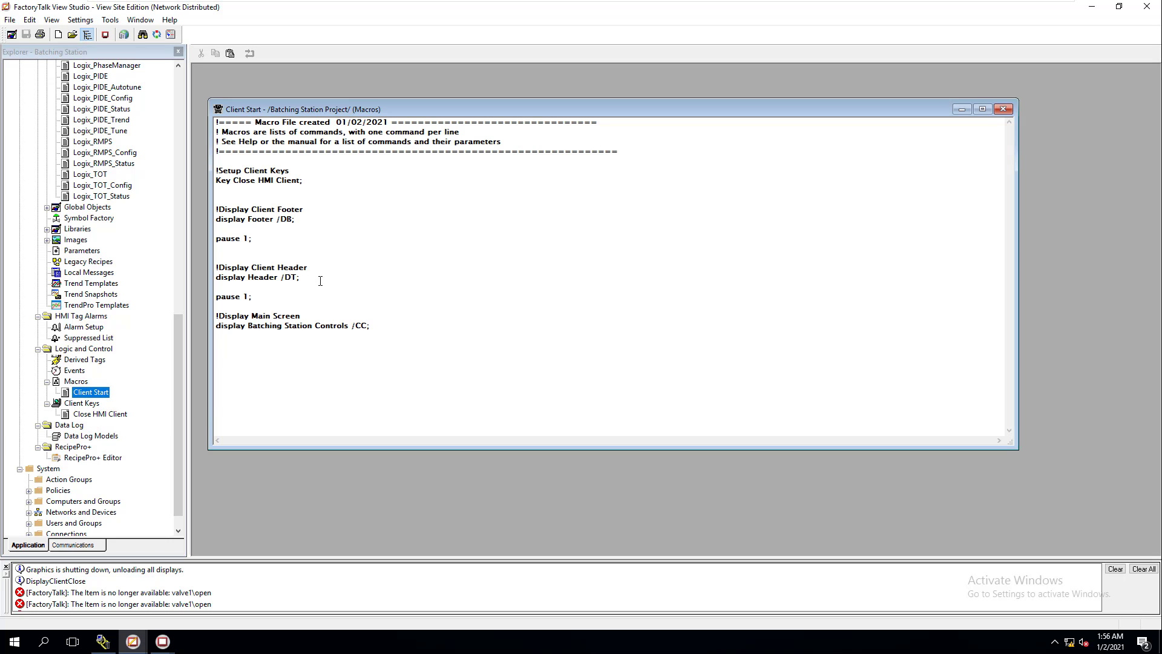
left_click(1003, 109)
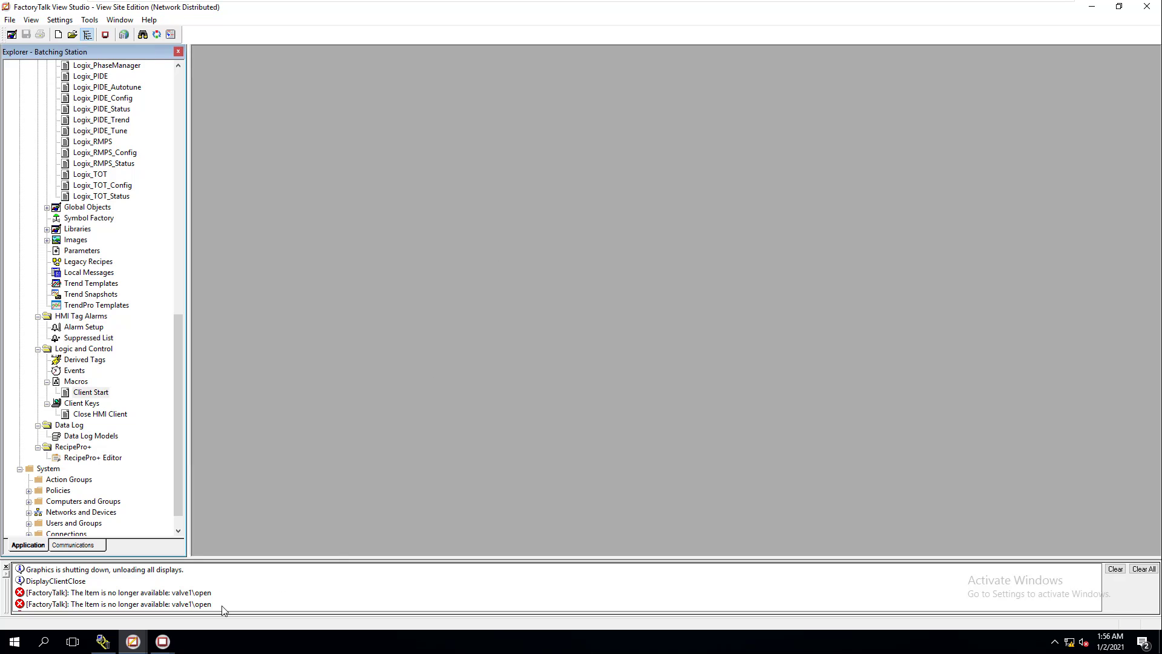
mouse_move(162, 641)
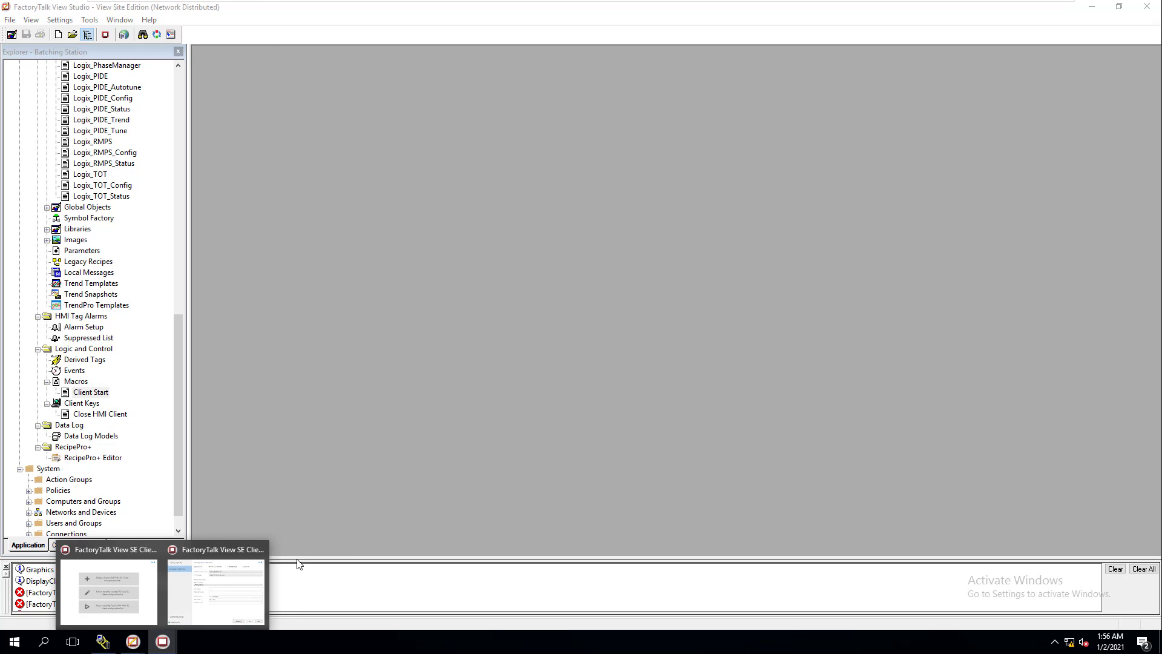
left_click(226, 582)
left_click(586, 348)
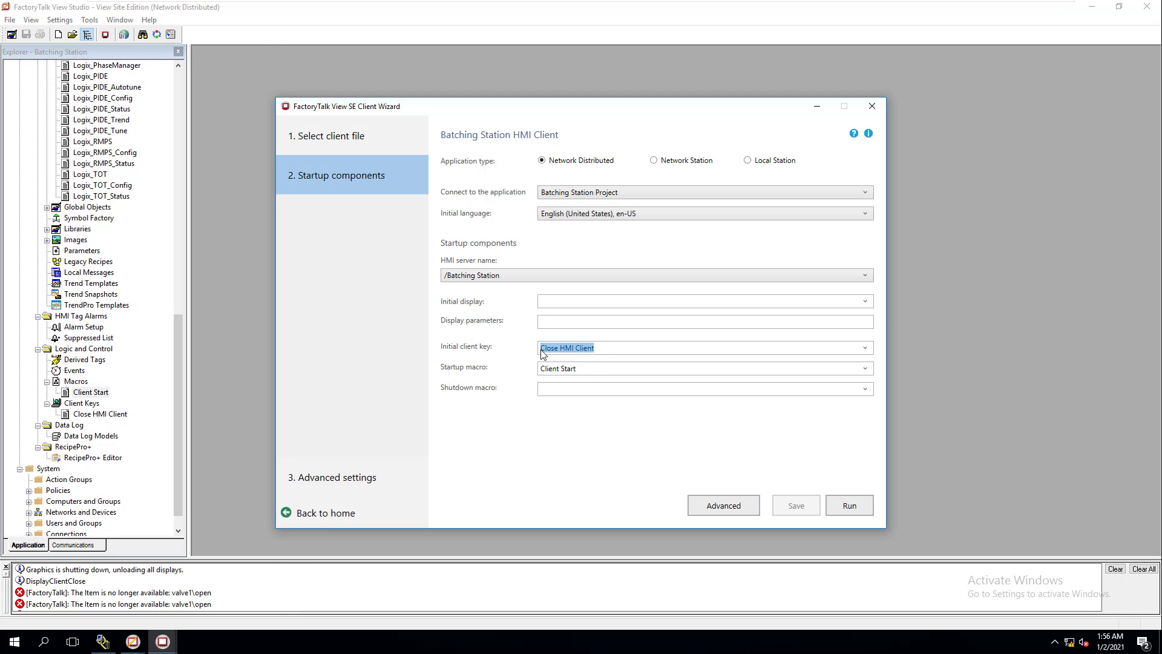
double_click(79, 415)
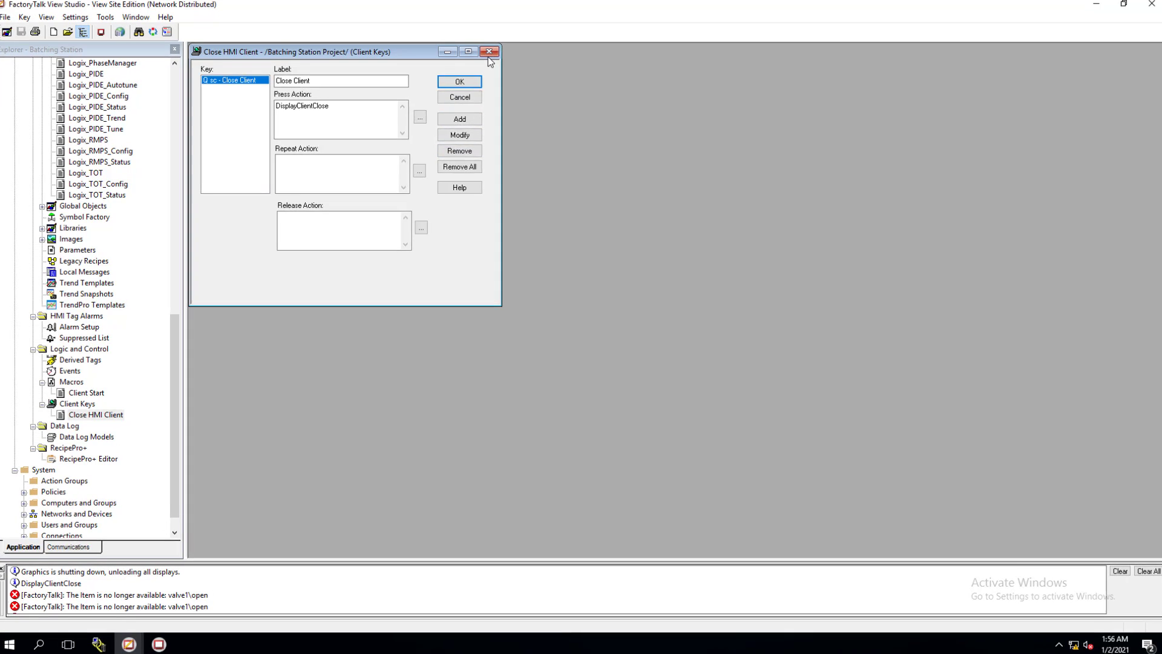
left_click(488, 54)
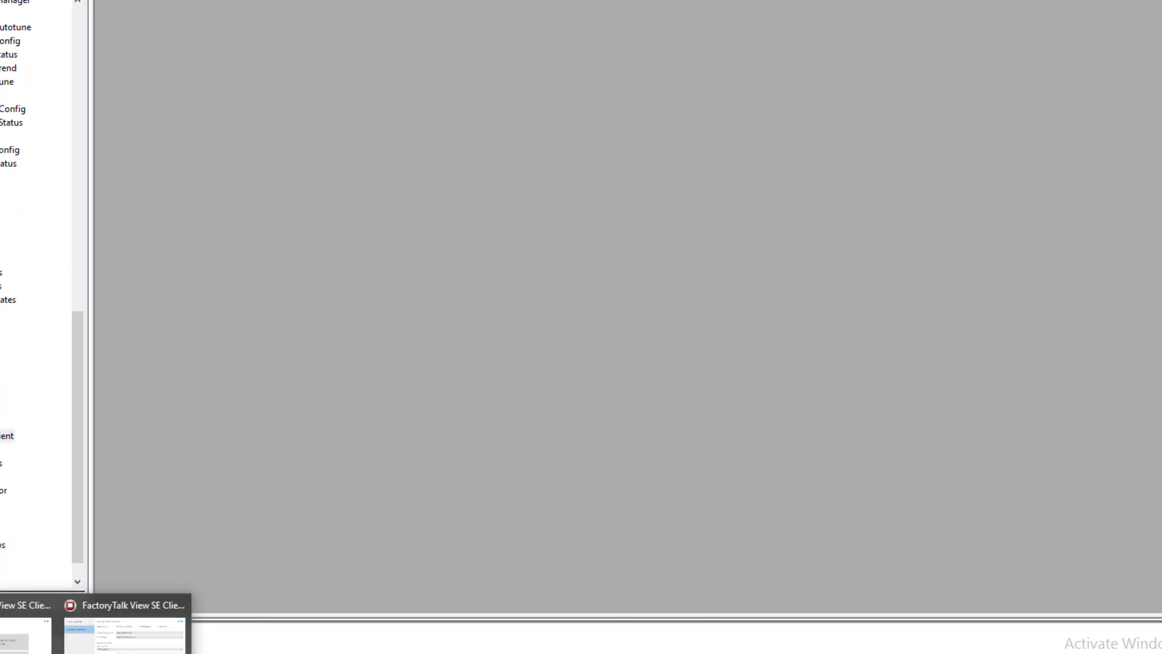
Step: Return to the Batching Station HMI Client configuration, run the client again, and close it with the configured client key
left_click(151, 644)
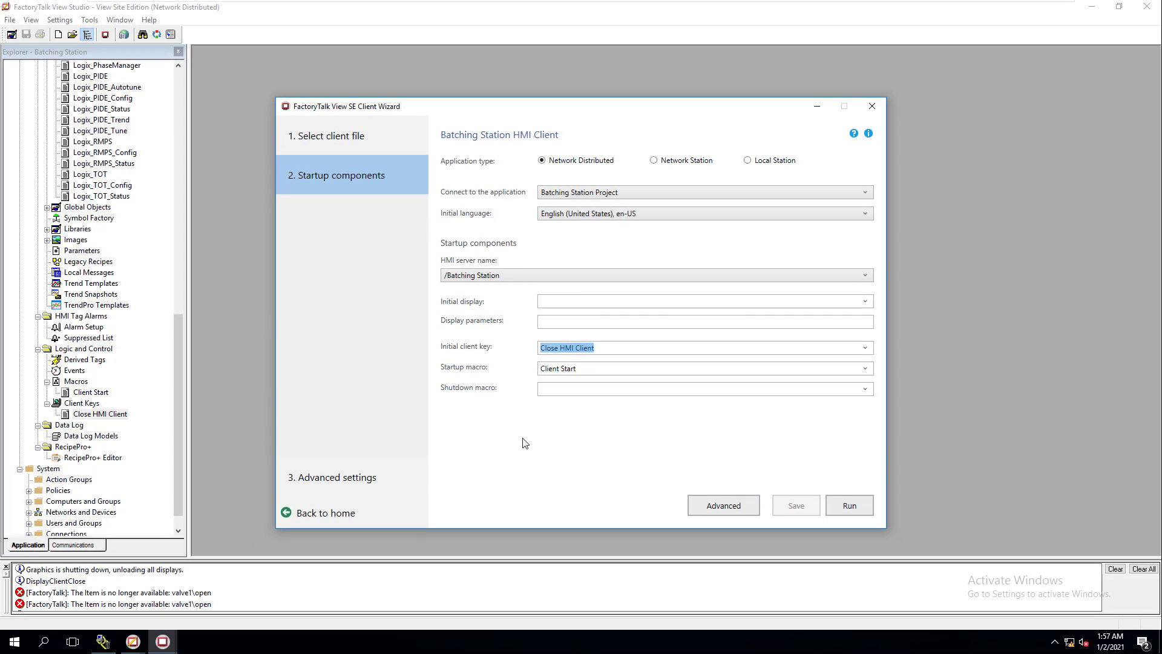
left_click(835, 510)
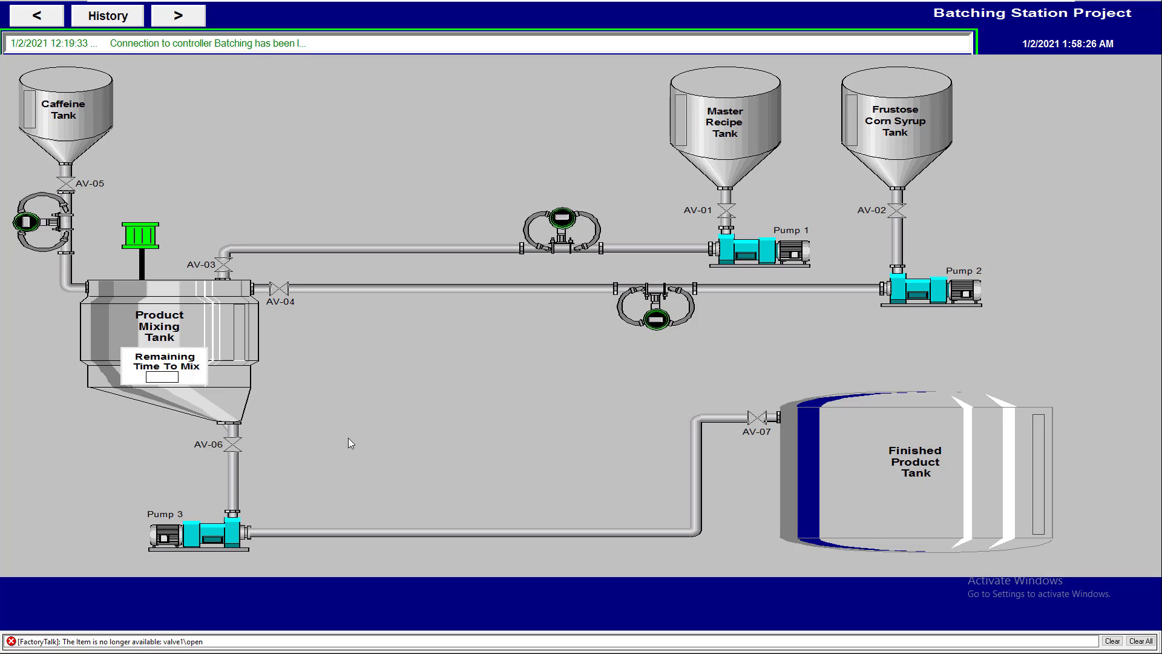
key("Escape")
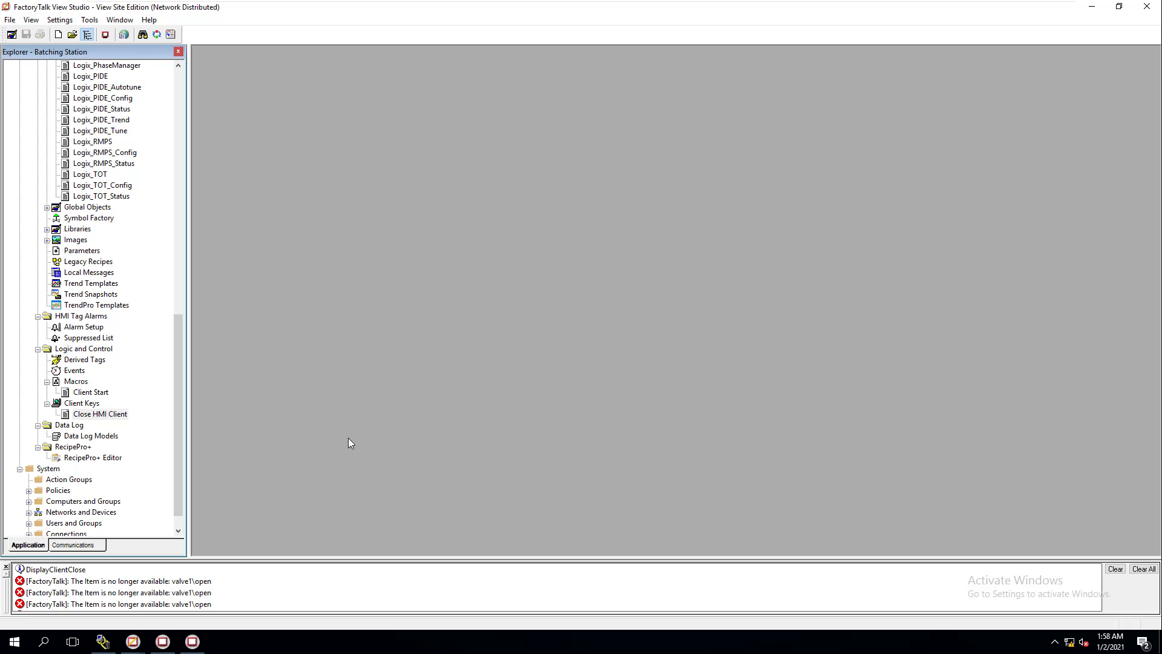